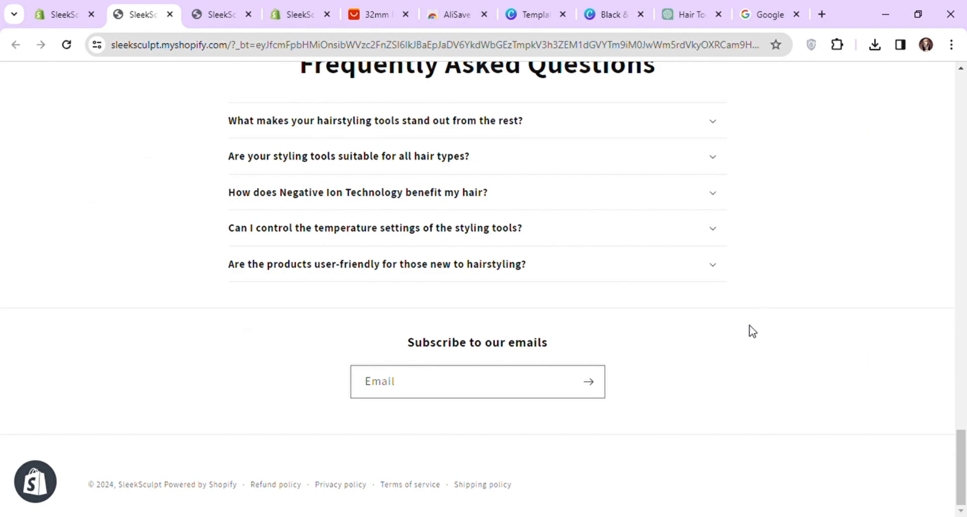
# - Switch from the storefront preview to the SleekSculpt store admin and search the Shopify App Store for "judge.me"
pyautogui.scroll(15, 188, 328)
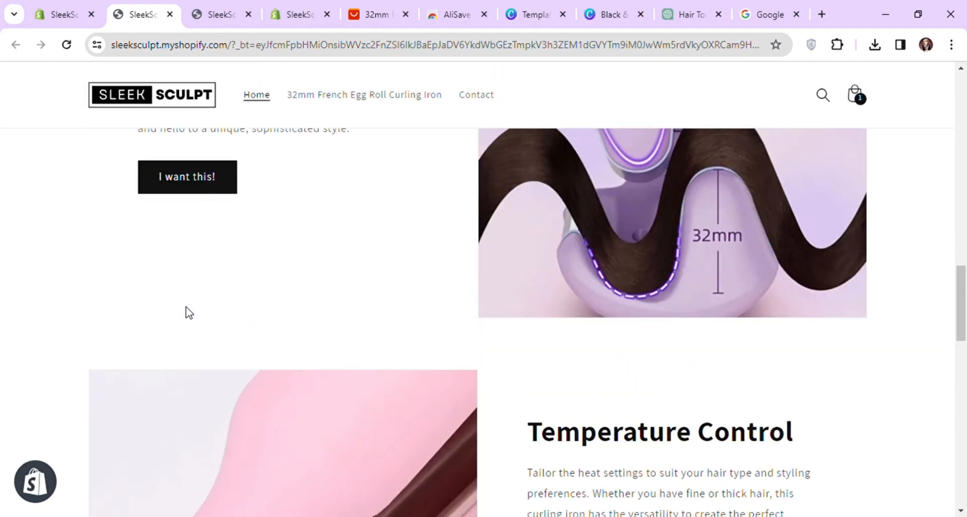
pyautogui.scroll(12, 192, 305)
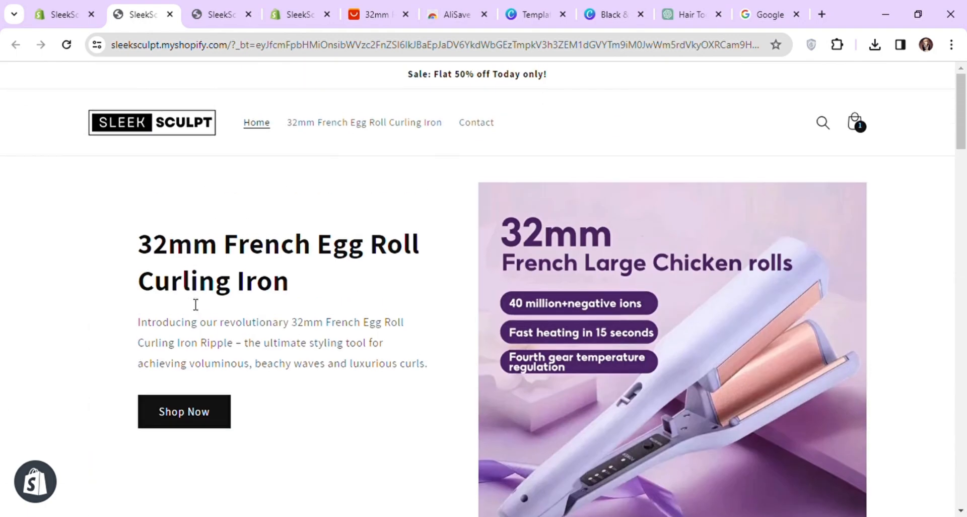
pyautogui.click(65, 6)
pyautogui.scroll(-2, 70, 248)
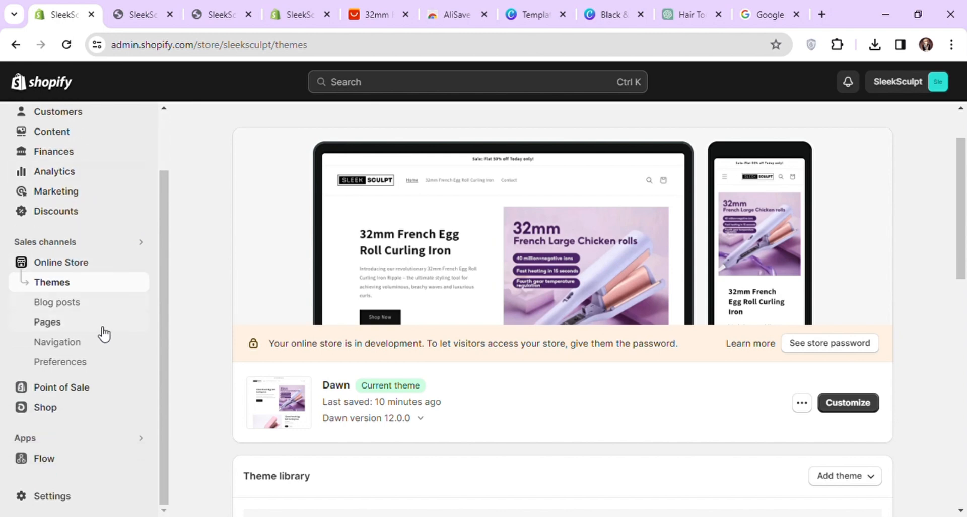
pyautogui.click(112, 368)
pyautogui.click(140, 441)
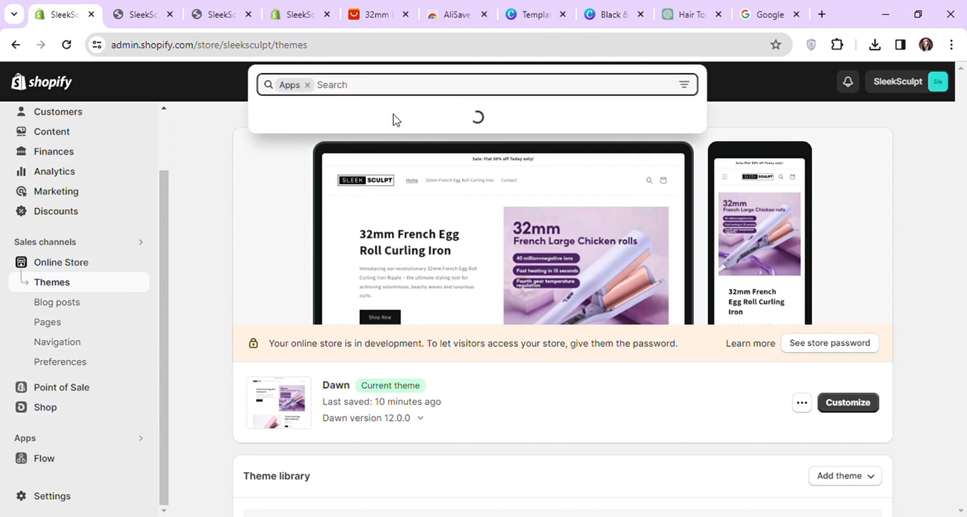
pyautogui.write('judge.me')
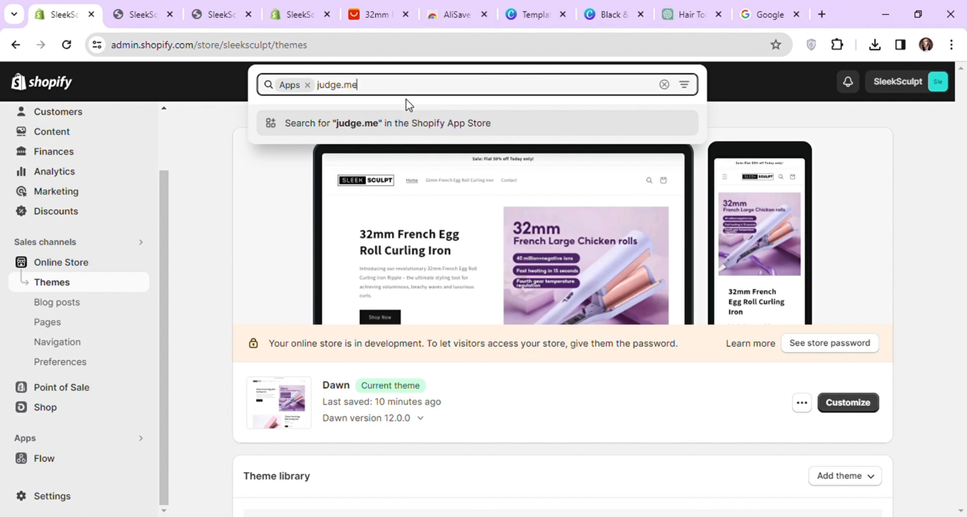
pyautogui.press('Return')
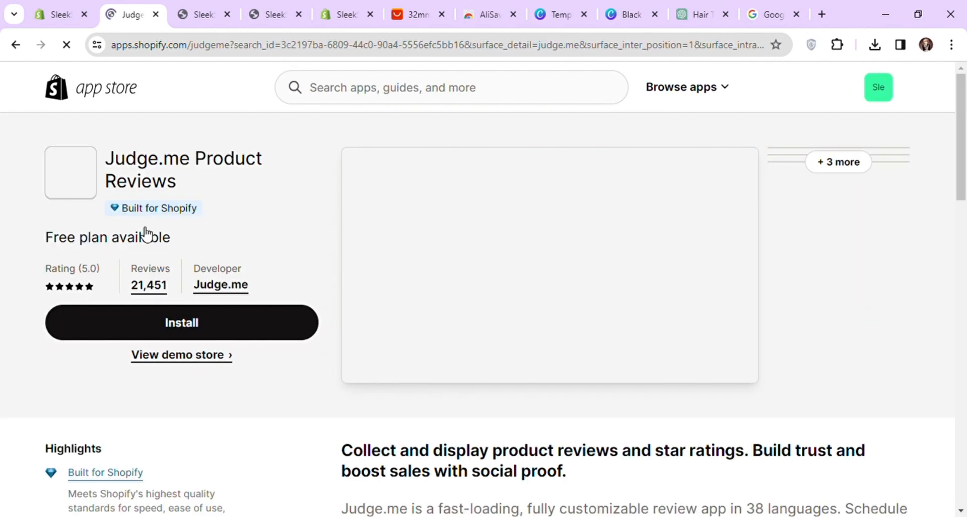
# - Install Judge.me Product Reviews and start its setup with English as the language and the current theme as the target
pyautogui.click(228, 334)
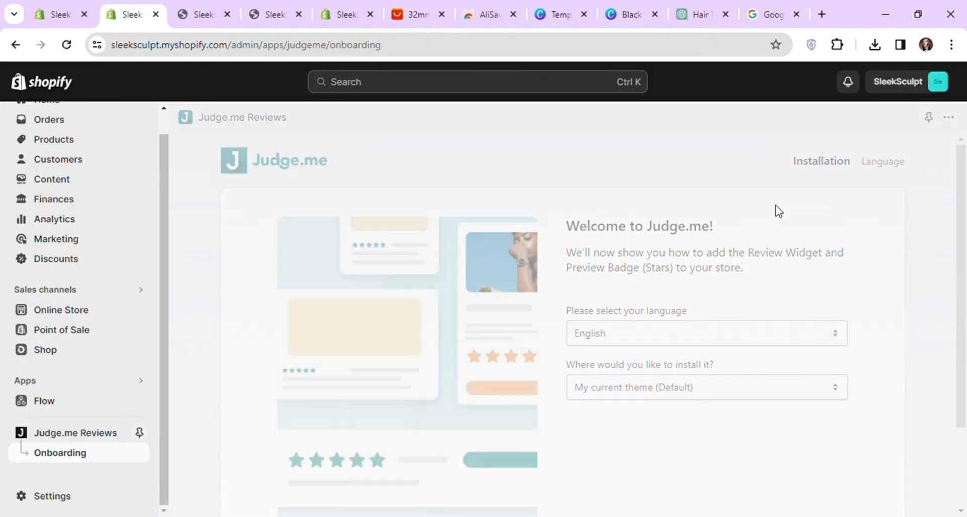
pyautogui.scroll(-2, 767, 382)
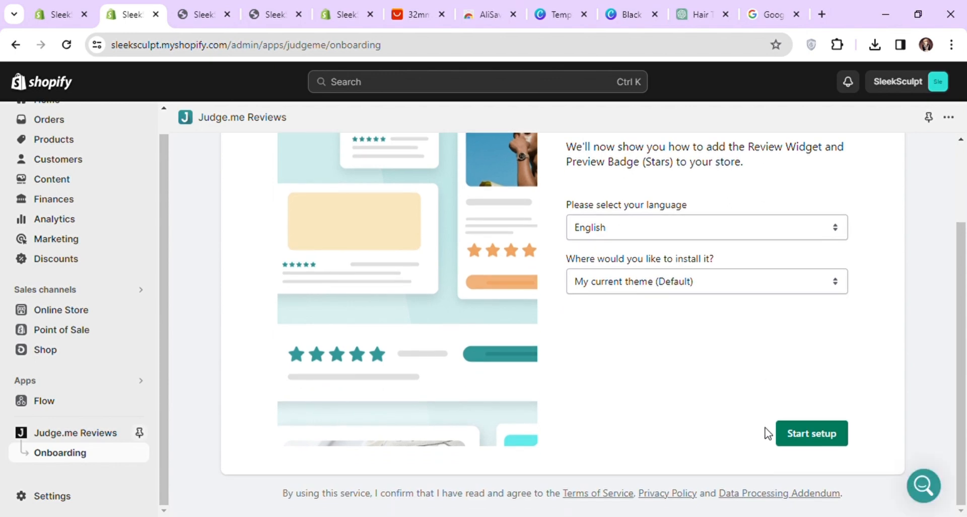
pyautogui.click(786, 433)
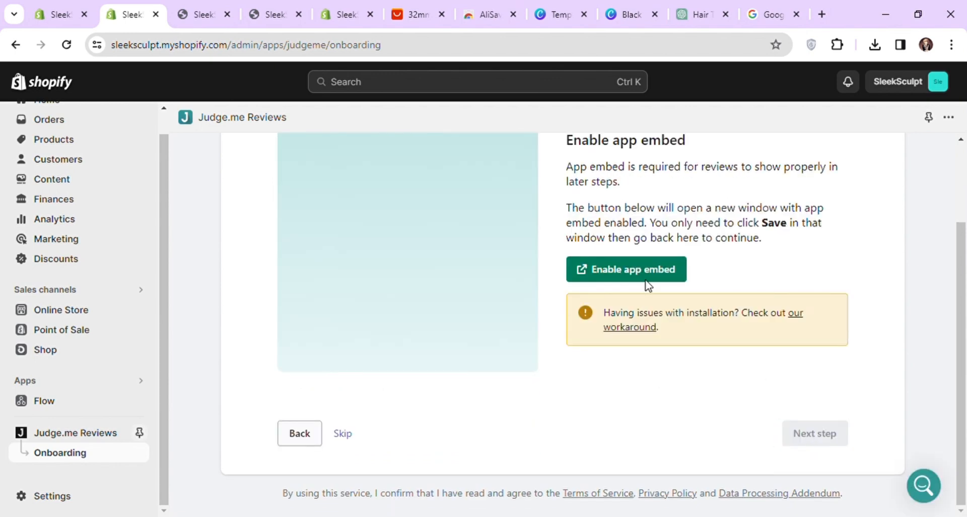
# - Enable the Judge.me app embed in the Dawn theme, save it, and continue the Judge.me onboarding
pyautogui.click(646, 280)
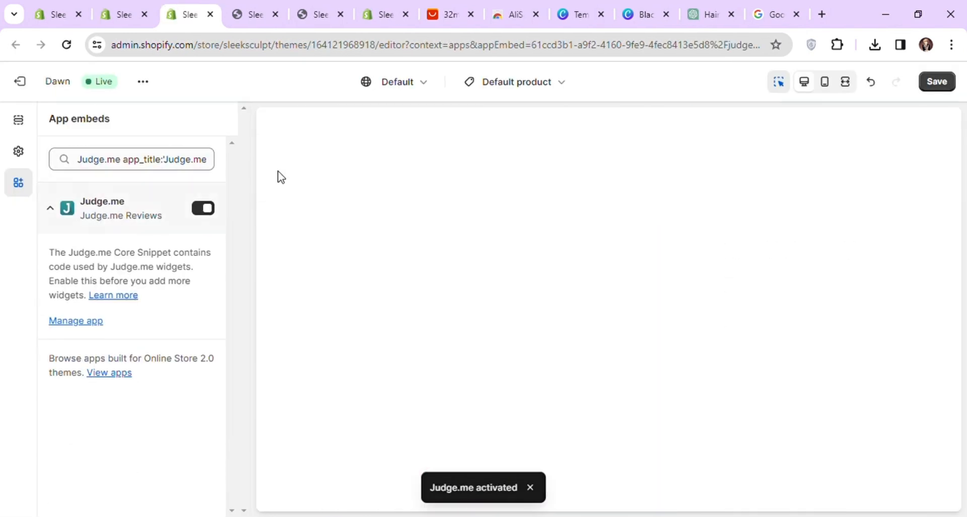
pyautogui.click(937, 81)
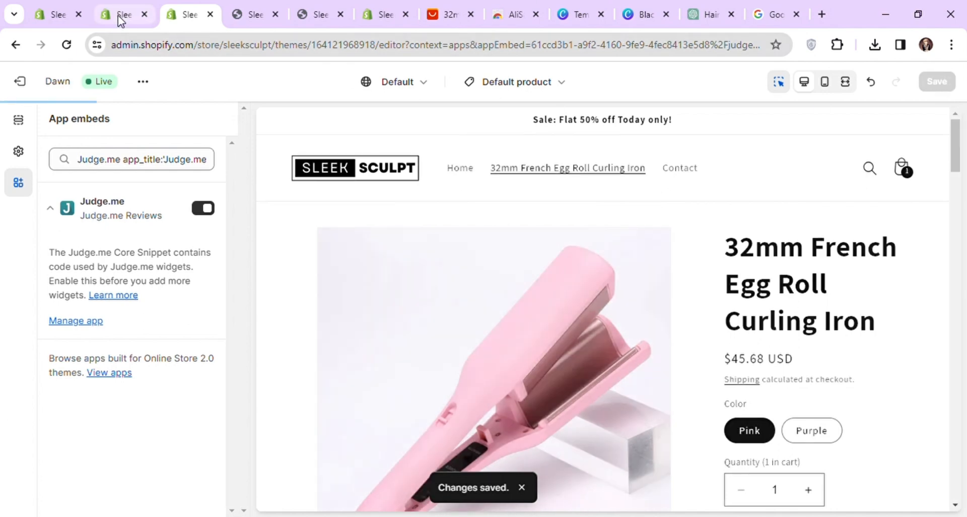
pyautogui.click(121, 21)
pyautogui.click(790, 445)
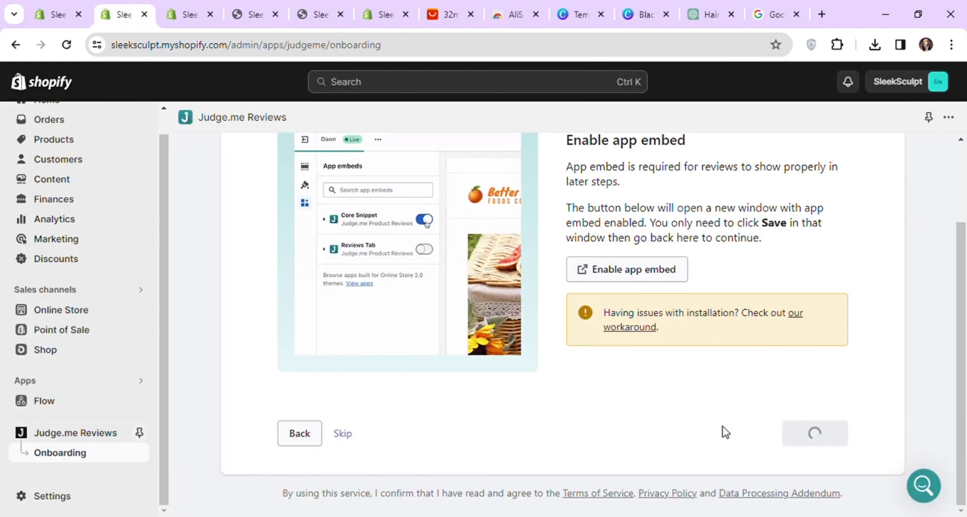
# - Add the Judge.me Review Widget to the default product template, save the theme, and continue the onboarding
pyautogui.click(586, 256)
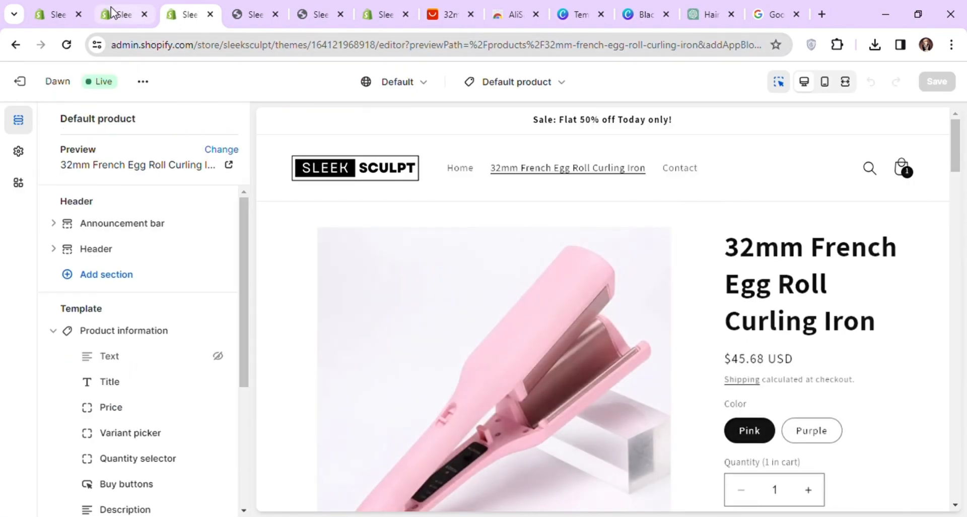
pyautogui.click(111, 12)
pyautogui.click(800, 430)
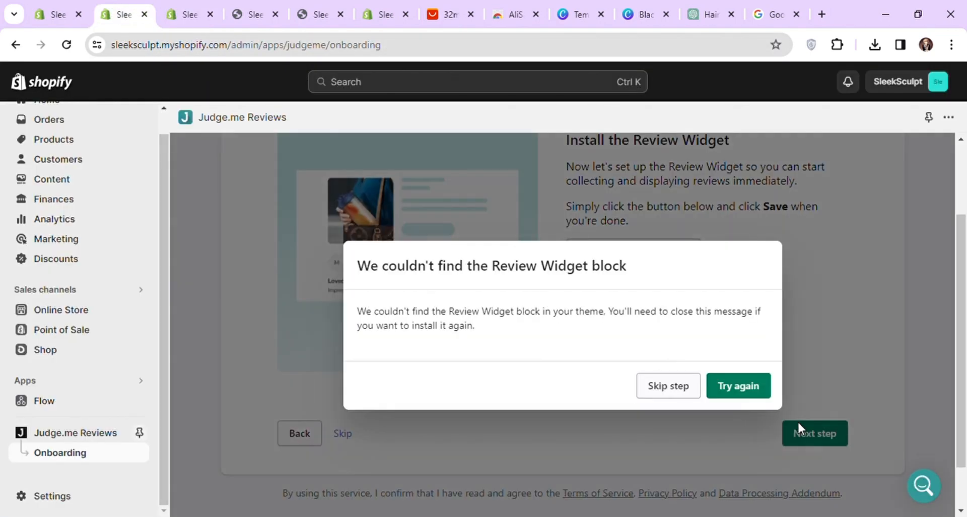
pyautogui.click(735, 392)
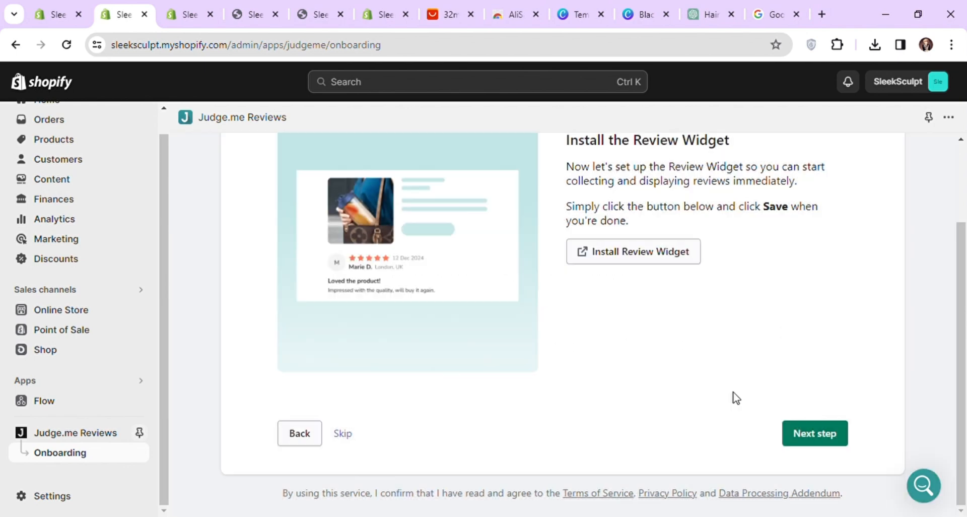
pyautogui.click(190, 14)
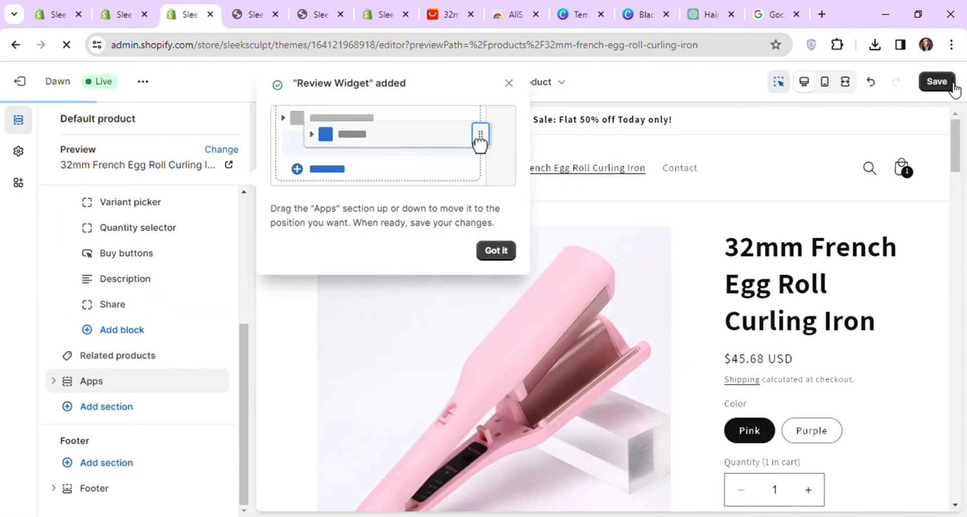
pyautogui.click(952, 87)
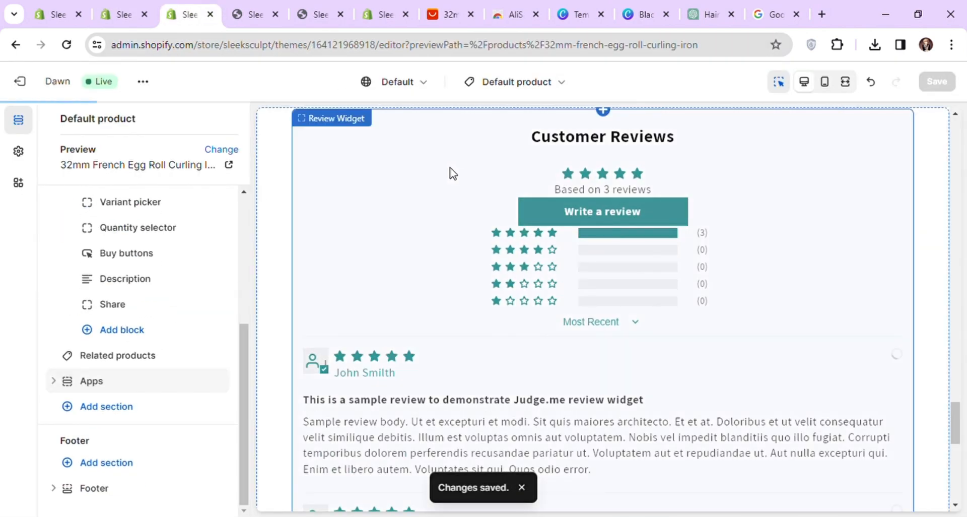
pyautogui.click(120, 15)
pyautogui.click(808, 434)
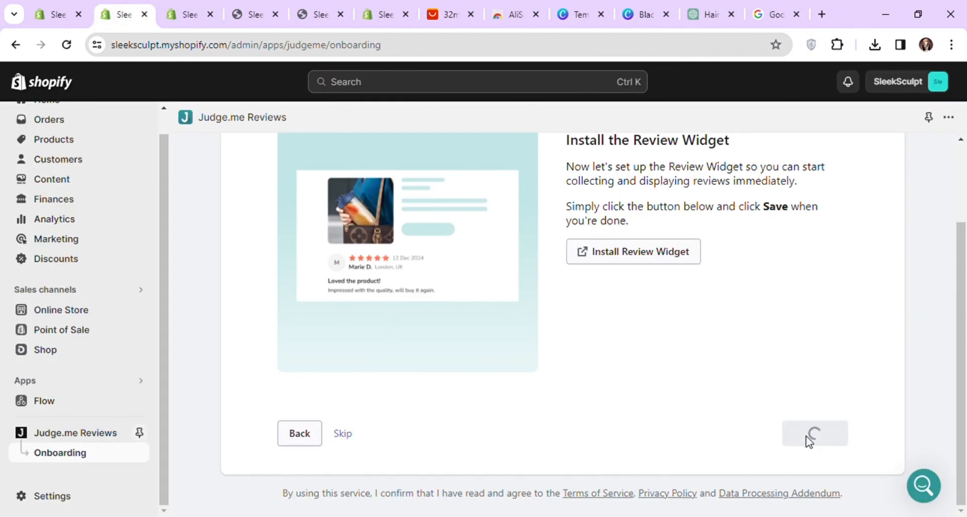
# - Add the Judge.me Preview Badge star ratings to the product template, save the theme, and finish the onboarding
pyautogui.click(631, 229)
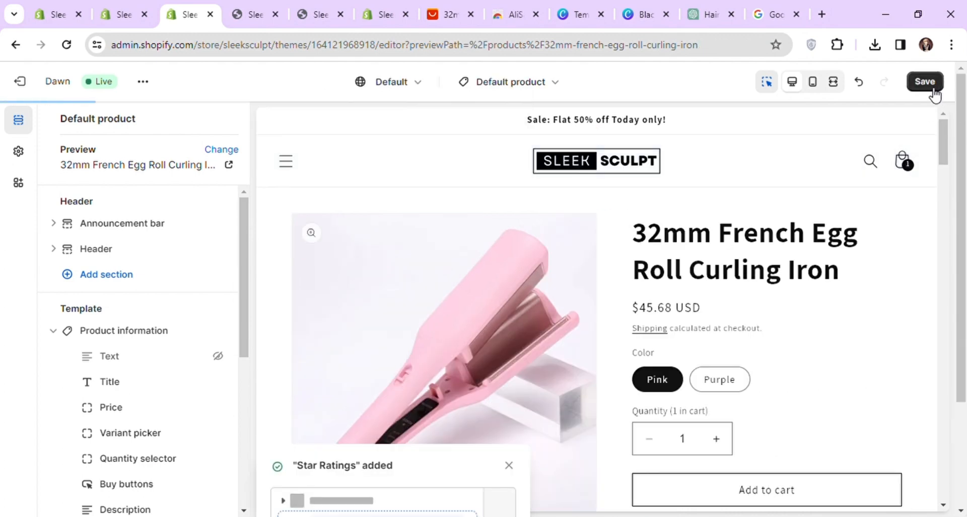
pyautogui.click(932, 82)
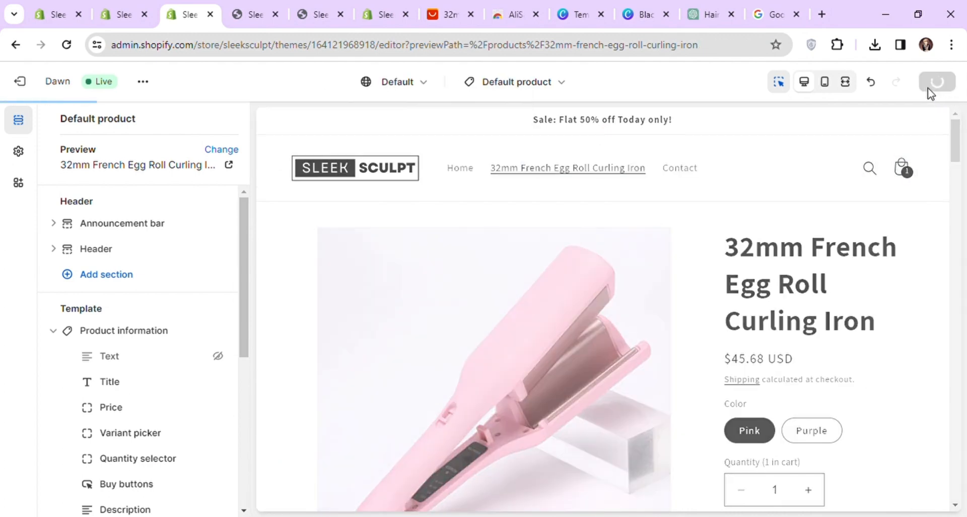
pyautogui.click(120, 15)
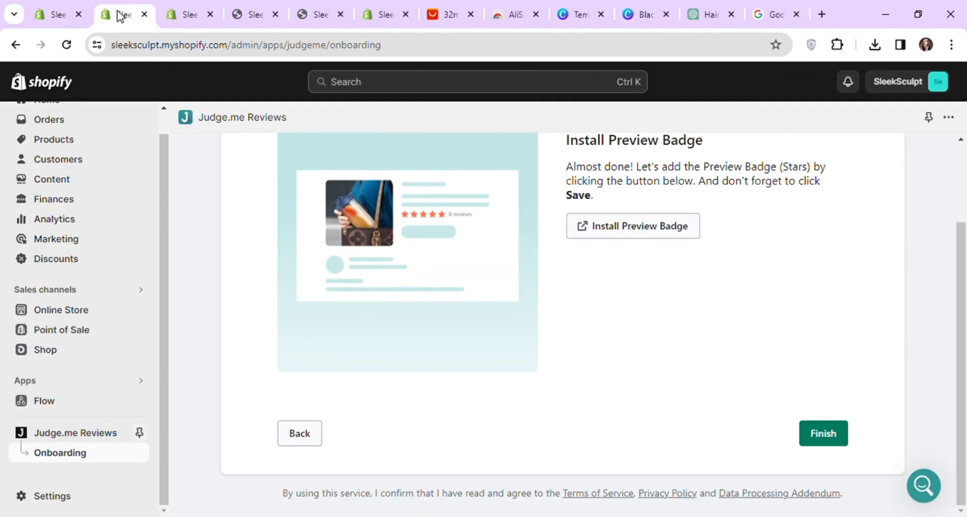
pyautogui.click(821, 434)
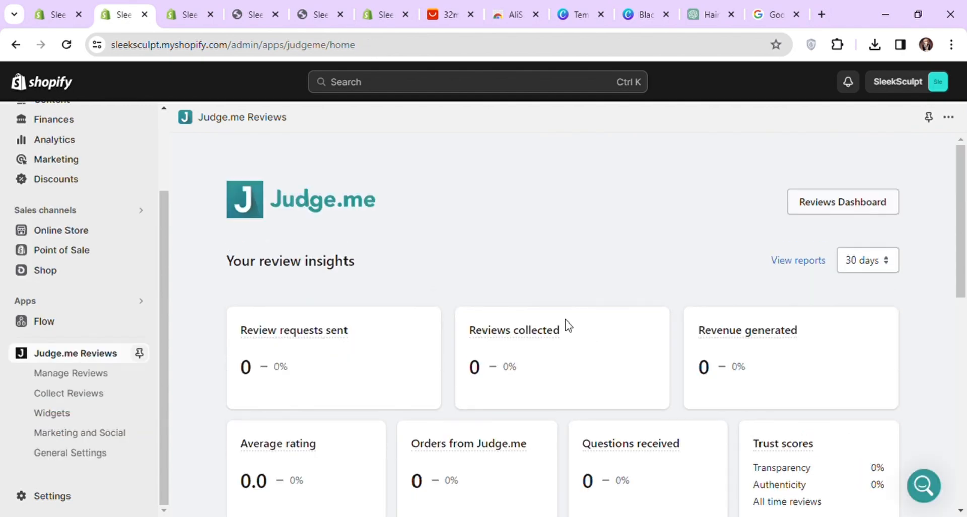
# - Examine the Customer Reviews widget and its sample reviews on the product page preview in the theme editor
pyautogui.click(184, 14)
pyautogui.scroll(-10, 502, 181)
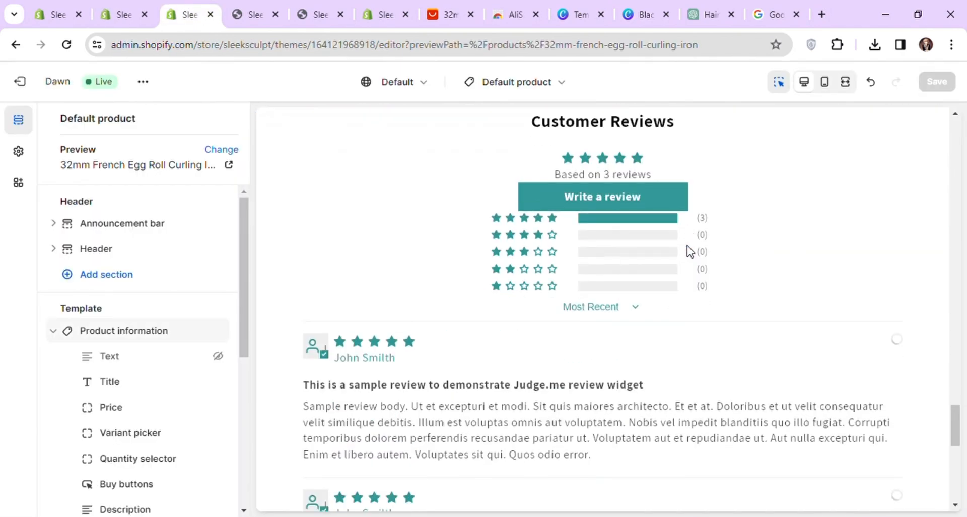
pyautogui.scroll(-5, 567, 292)
pyautogui.scroll(2, 401, 313)
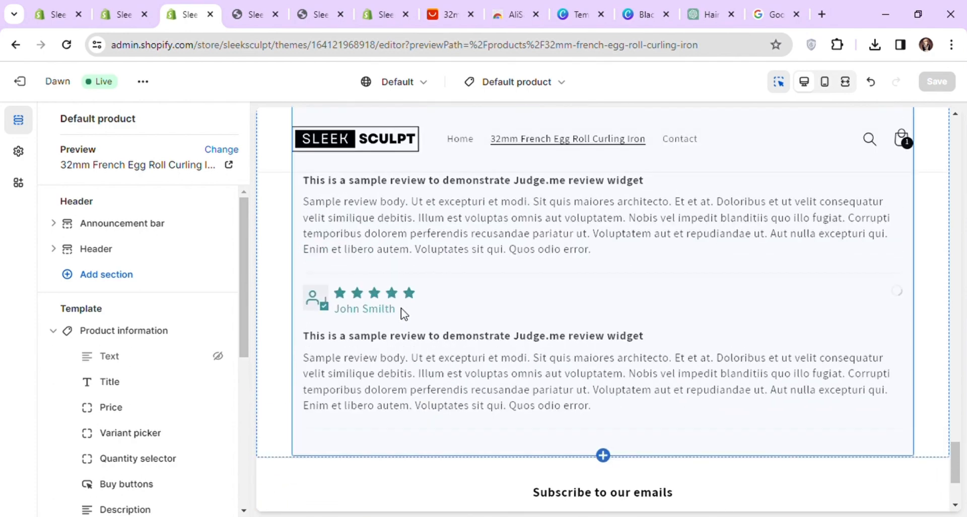
# - Return to the store admin and search the Shopify App Store for "aliexpress"
pyautogui.click(104, 15)
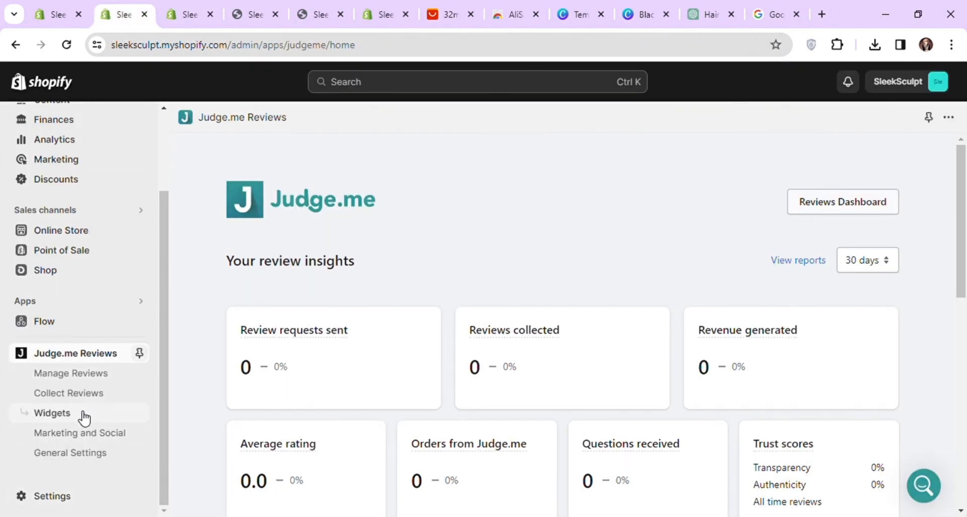
pyautogui.click(54, 300)
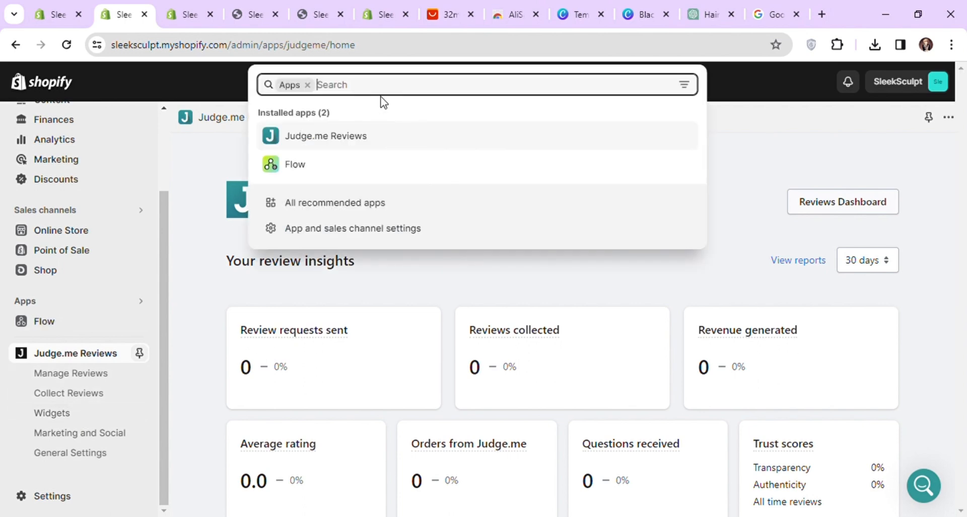
pyautogui.write('al')
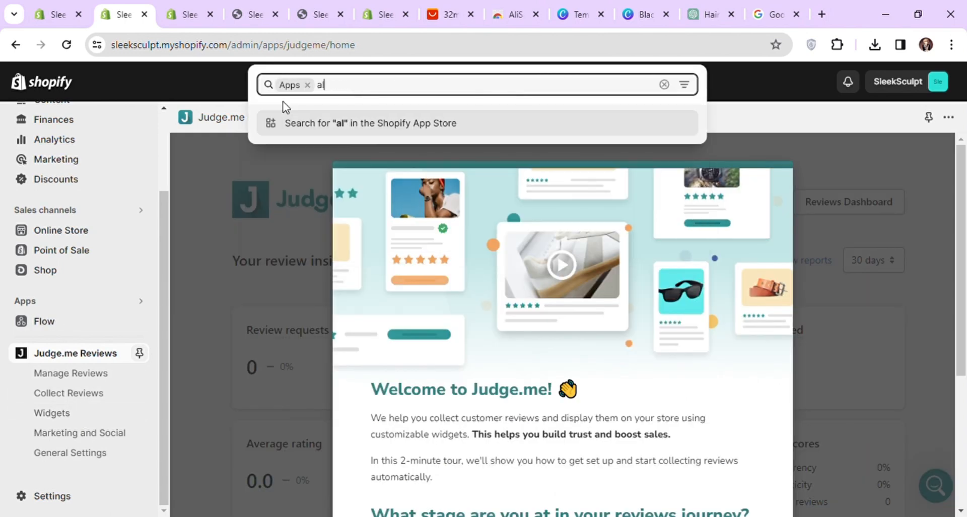
pyautogui.write('iexpress')
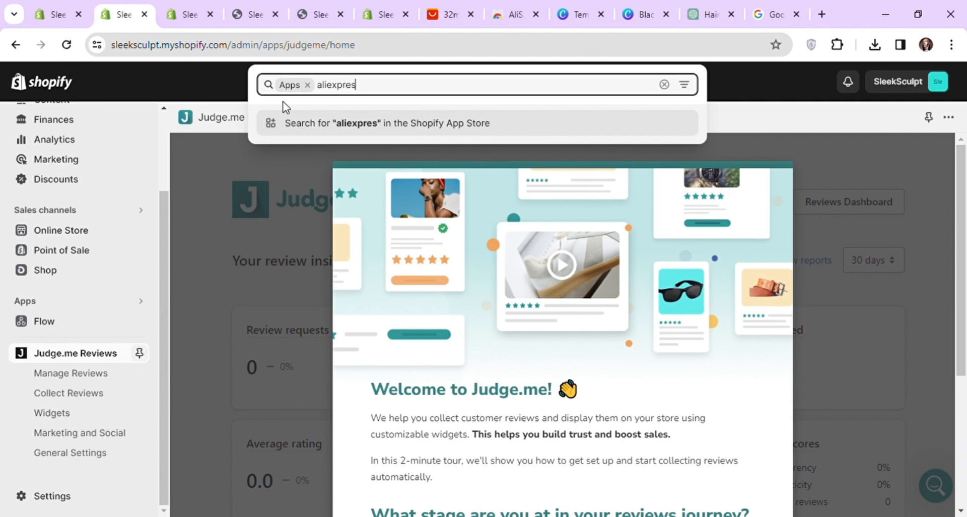
pyautogui.press('Return')
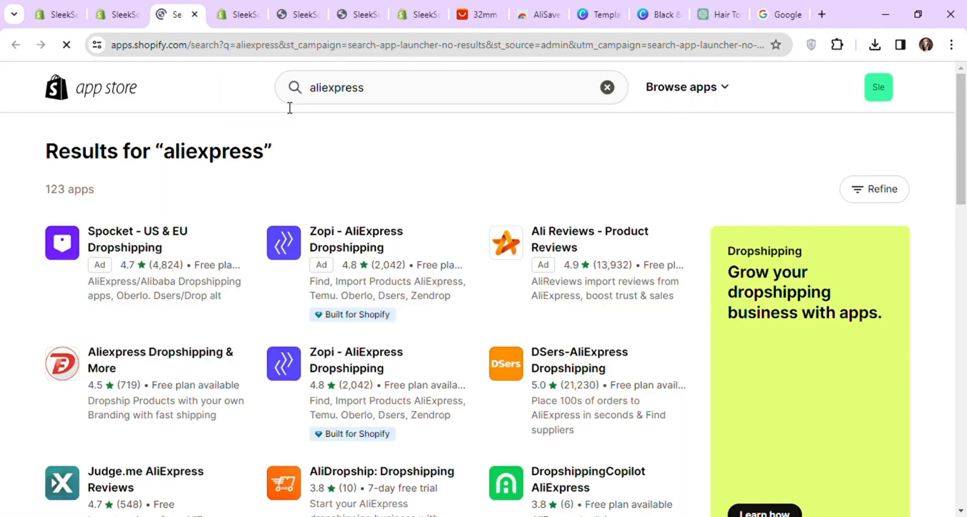
pyautogui.scroll(-5, 651, 180)
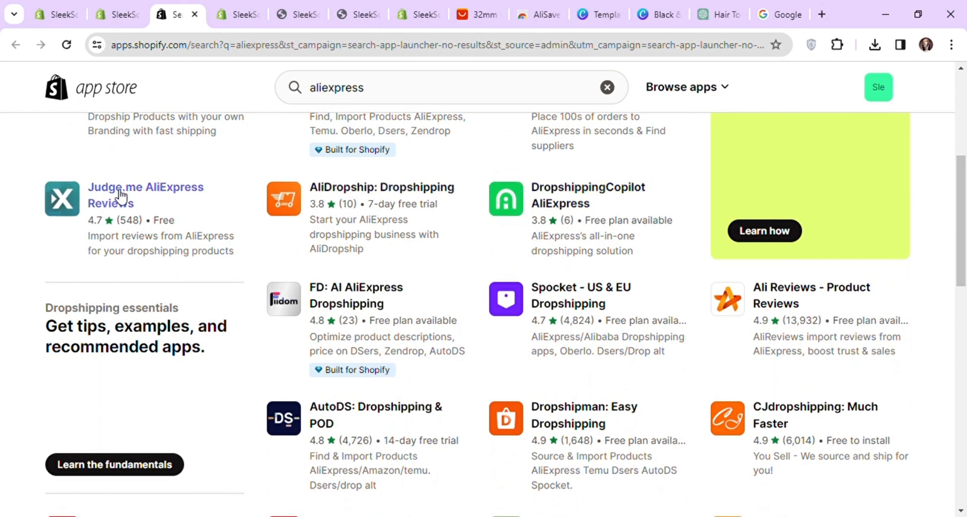
# - Install the Judge.me AliExpress Reviews app on the store from its App Store listing
pyautogui.click(121, 192)
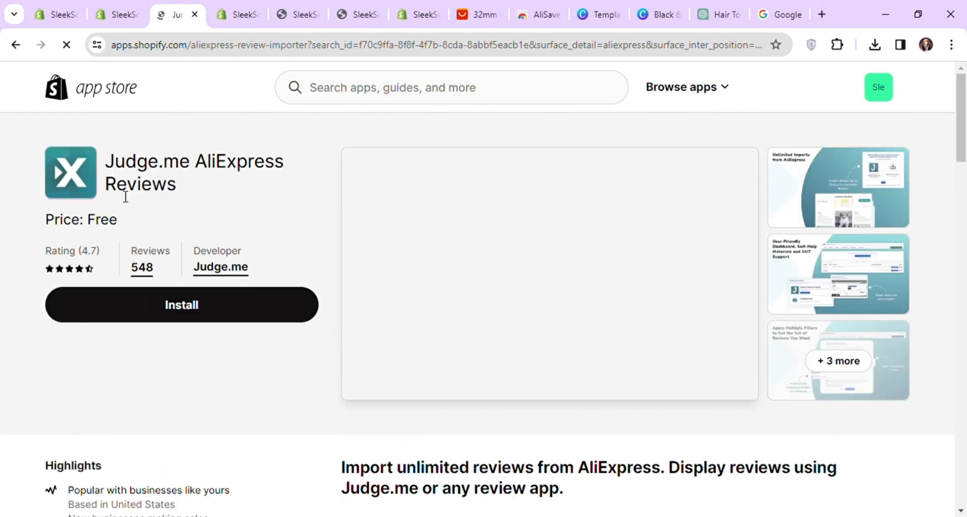
pyautogui.click(215, 311)
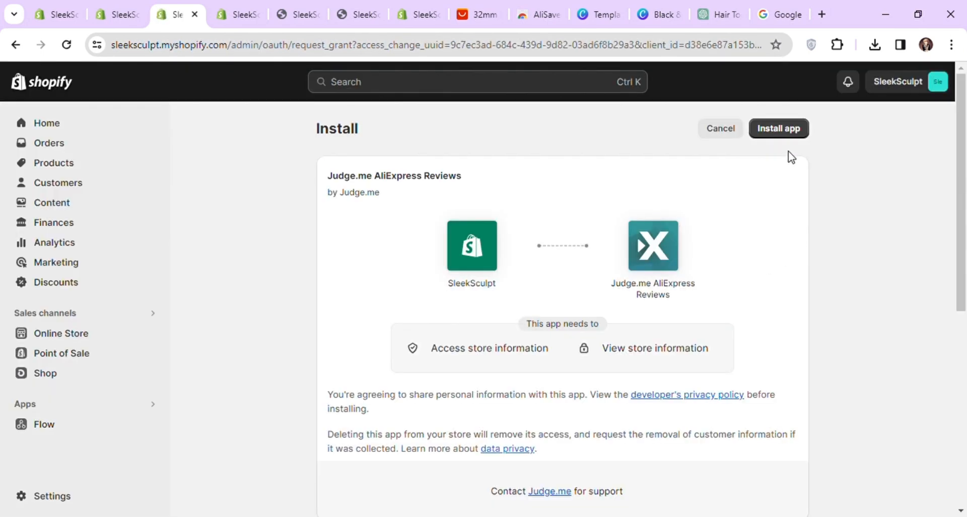
pyautogui.click(785, 133)
# - Complete the AliExpress Review Importer introduction and proceed to its import start page
pyautogui.scroll(-2, 585, 335)
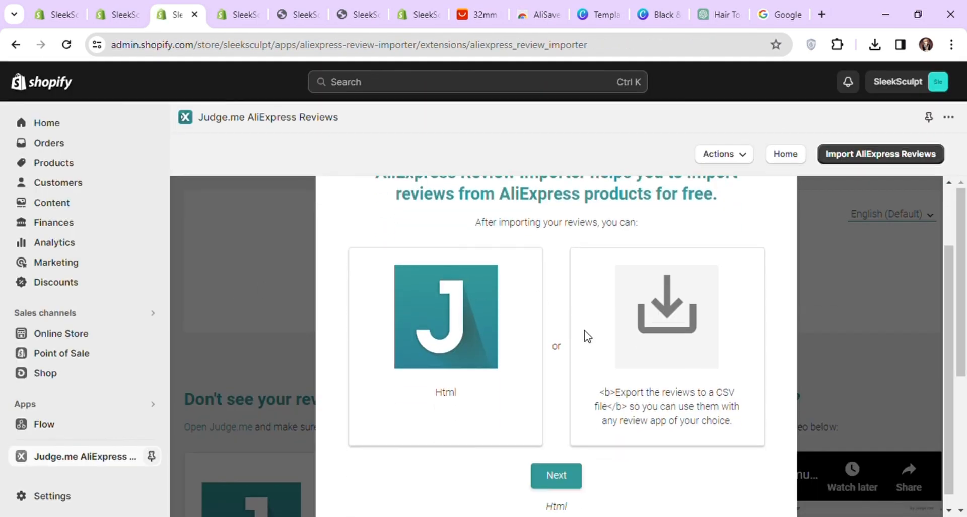
pyautogui.click(574, 467)
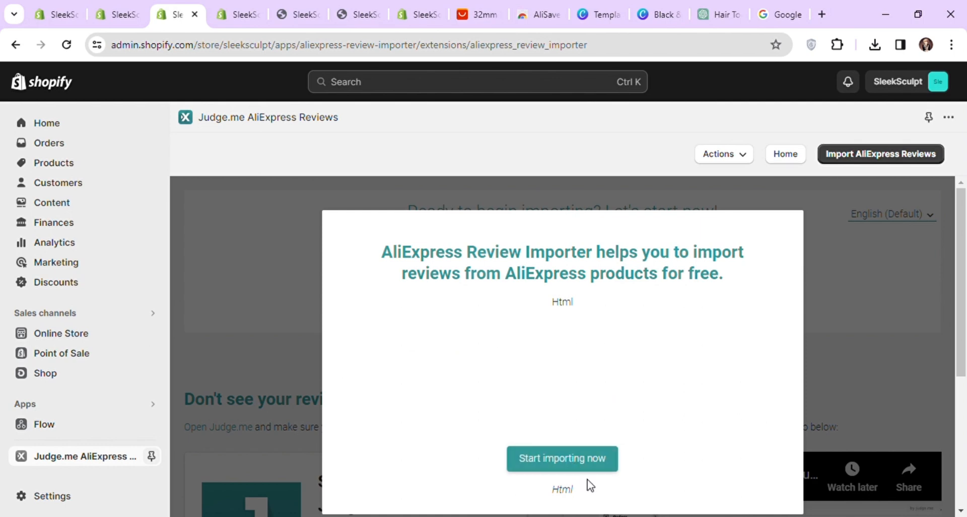
pyautogui.click(590, 468)
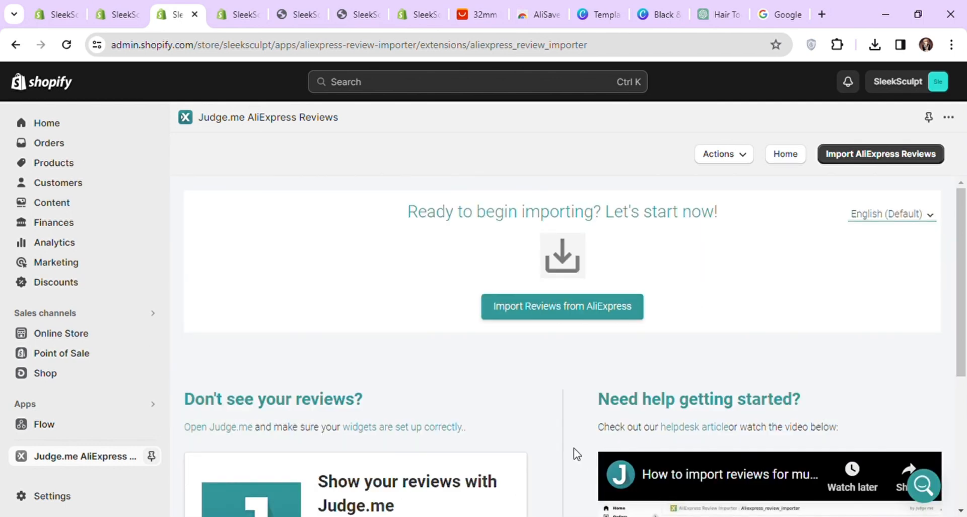
# - Start an AliExpress review import and fill in the URL of the 32mm curling iron's AliExpress product page
pyautogui.click(584, 317)
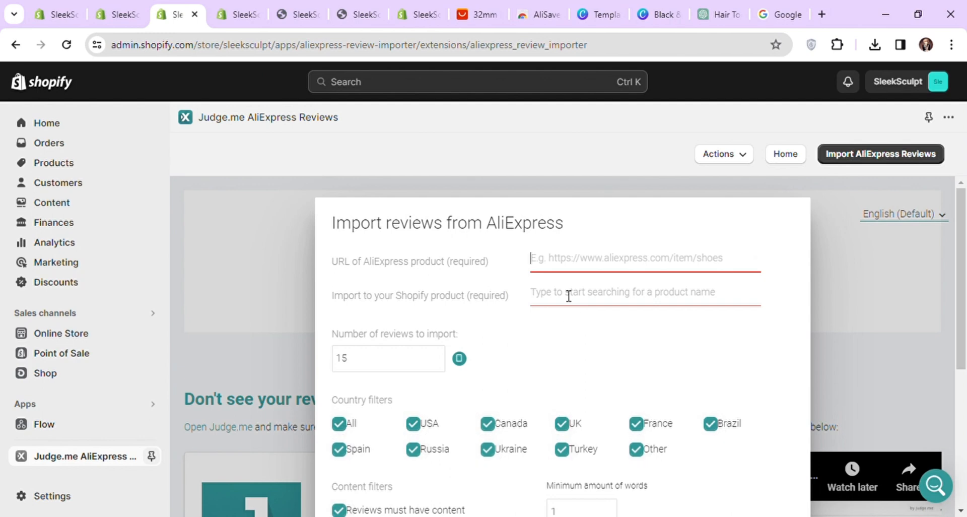
pyautogui.click(464, 17)
pyautogui.click(289, 50)
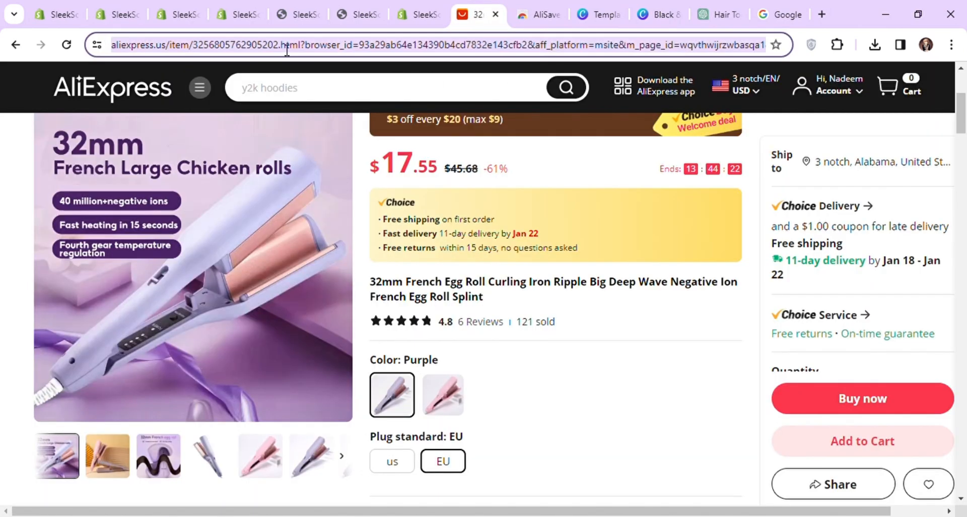
pyautogui.click(190, 9)
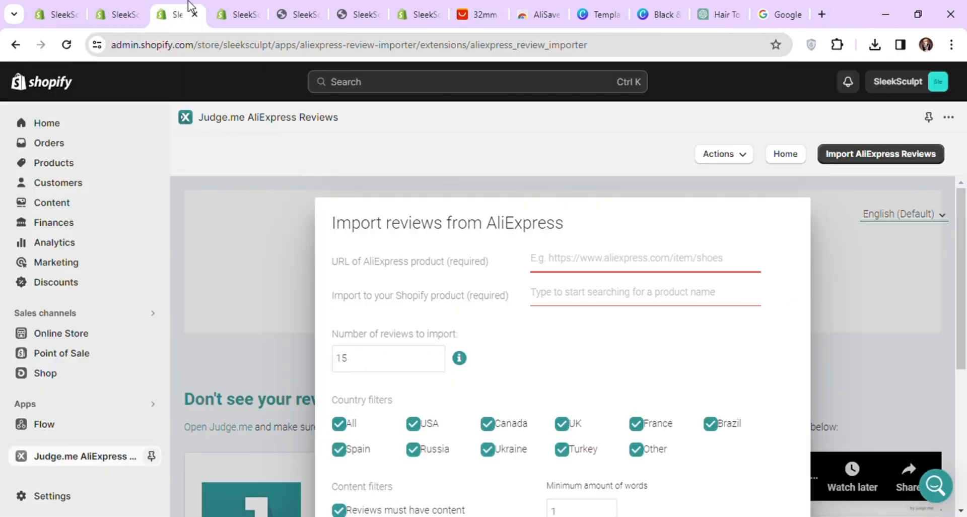
pyautogui.click(596, 270)
pyautogui.hotkey('ctrl', 'v')
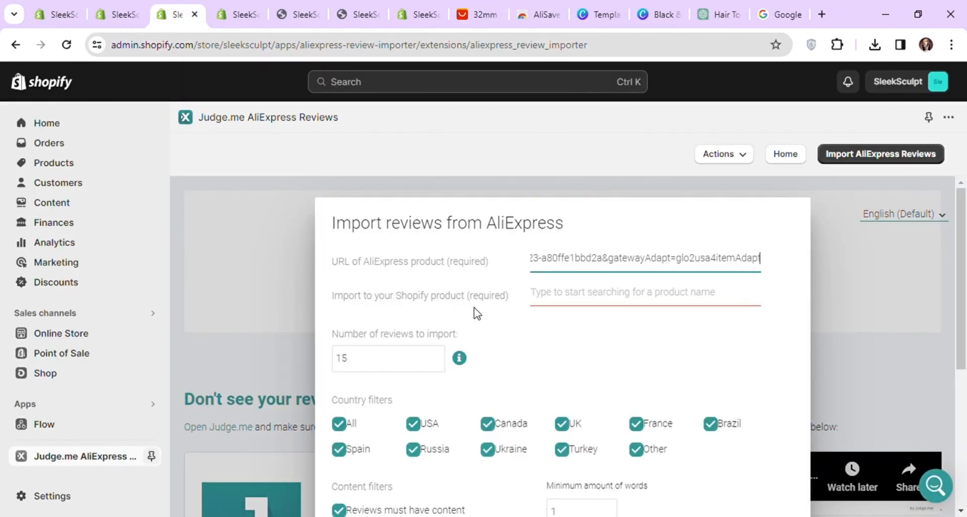
# - Search the store's products for "curler" and choose 32mm French Egg Roll Curling Iron as the product receiving the reviews
pyautogui.click(609, 305)
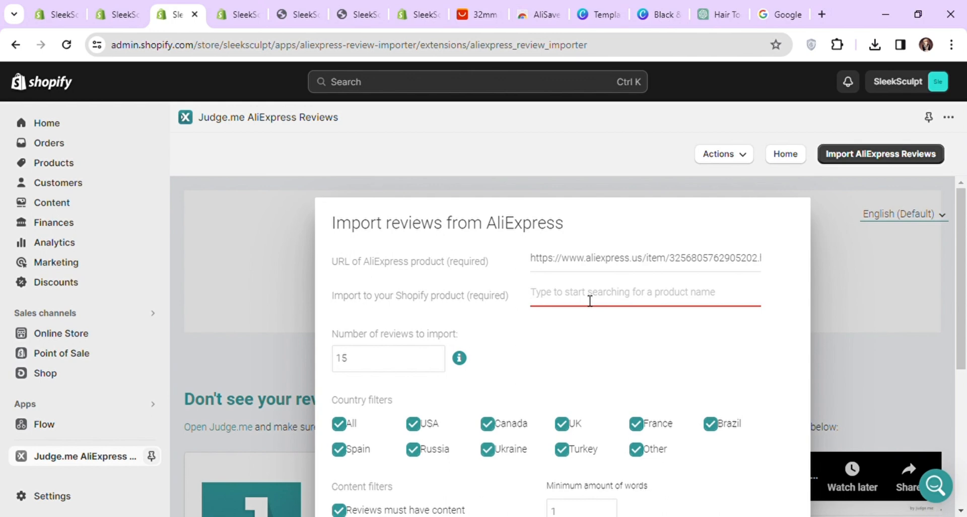
pyautogui.write('cu')
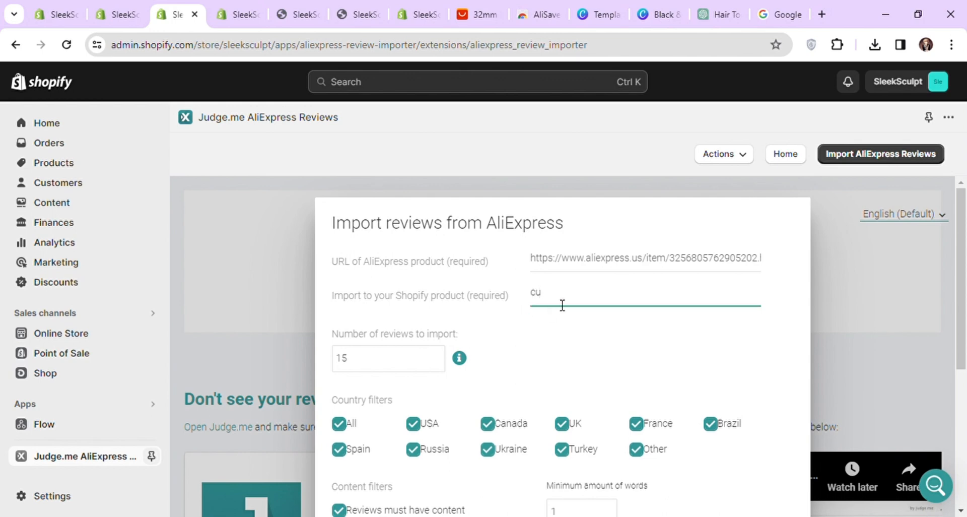
pyautogui.write('rler')
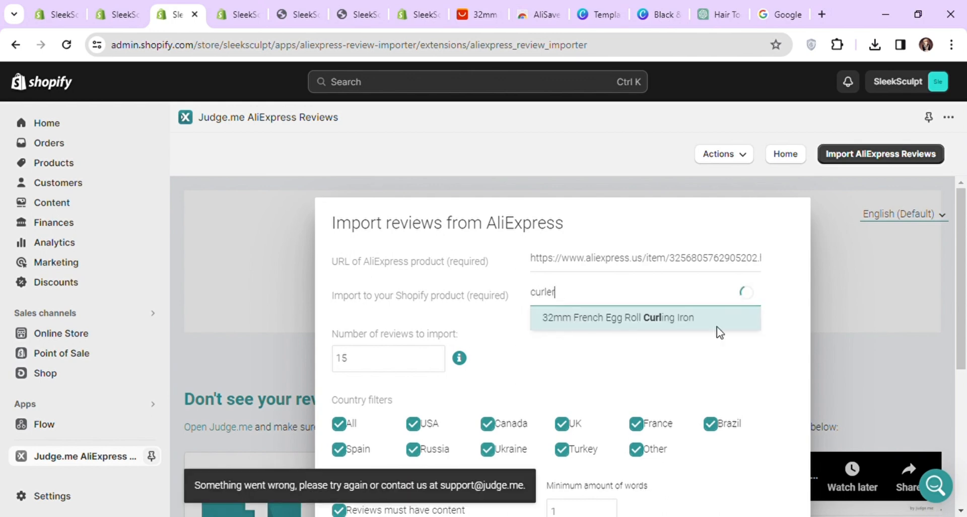
pyautogui.click(610, 323)
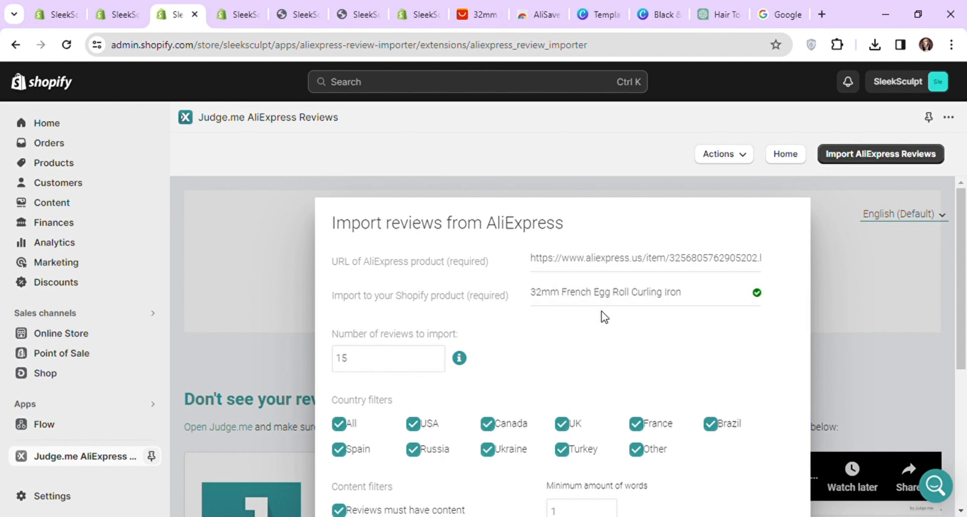
# - Keep the preset review count, filters and English translation, run the review import, and go to the importer's homepage
pyautogui.scroll(-2, 599, 319)
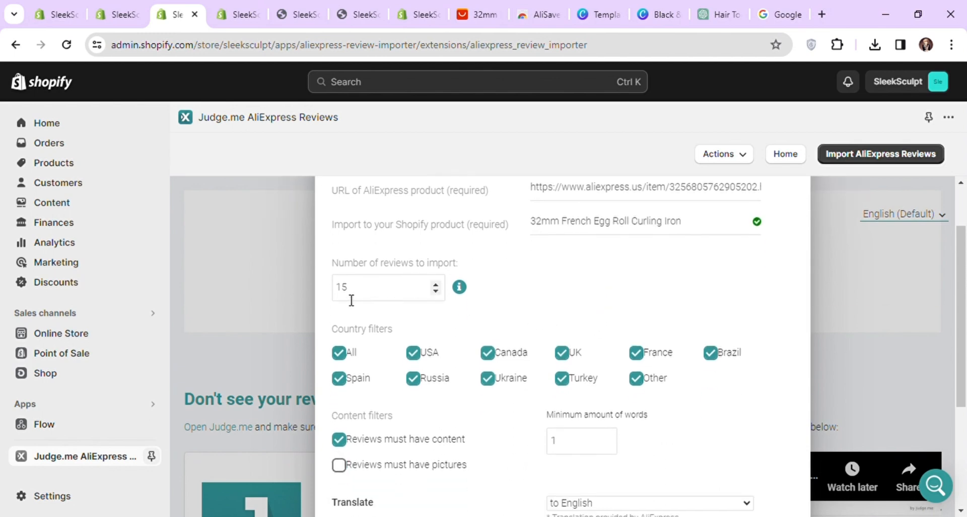
pyautogui.scroll(-5, 351, 300)
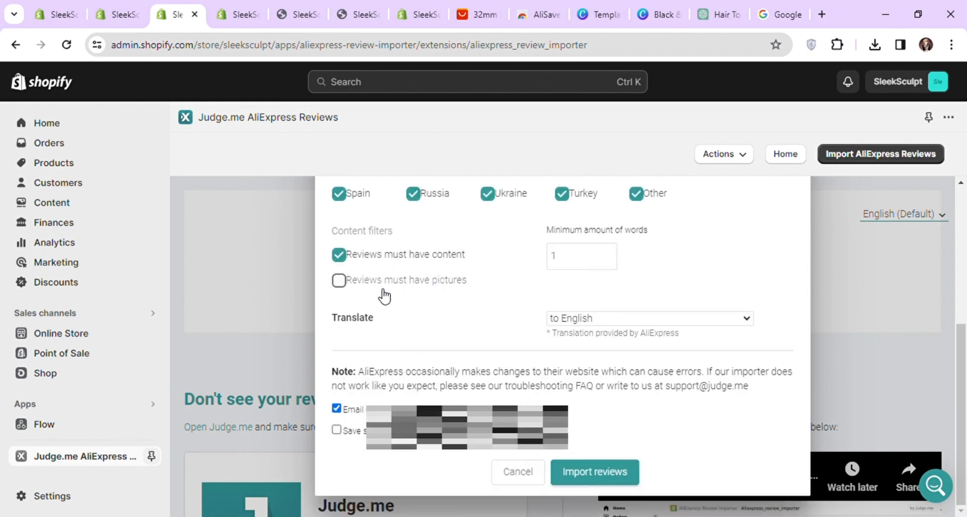
pyautogui.click(596, 476)
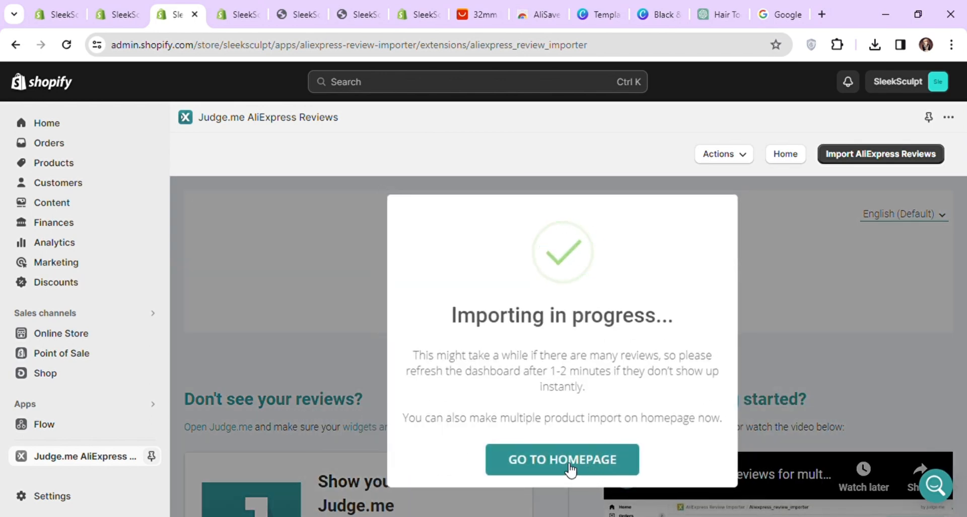
pyautogui.click(569, 465)
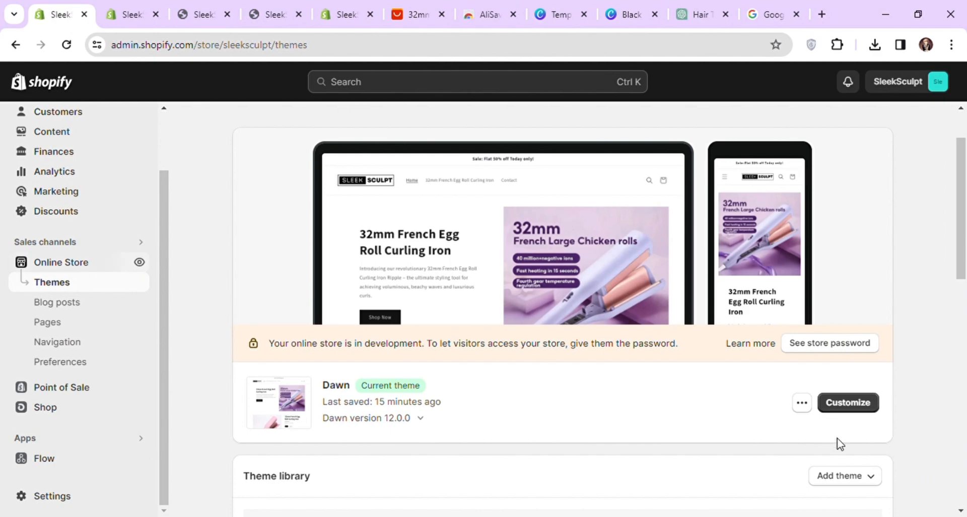
# - Customize the Dawn theme and add the Judge.me Reviews Carousel as a section below the home page's collapsible content
pyautogui.click(852, 406)
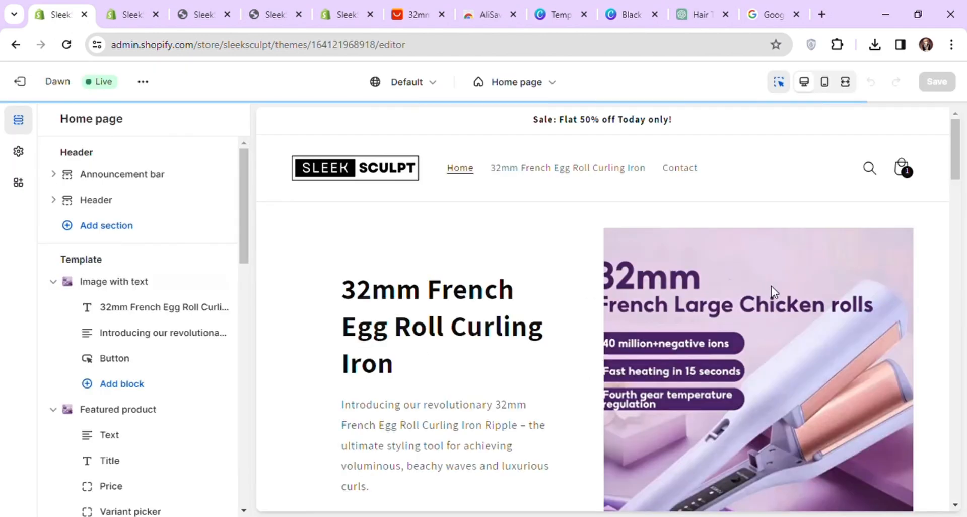
pyautogui.scroll(-20, 771, 286)
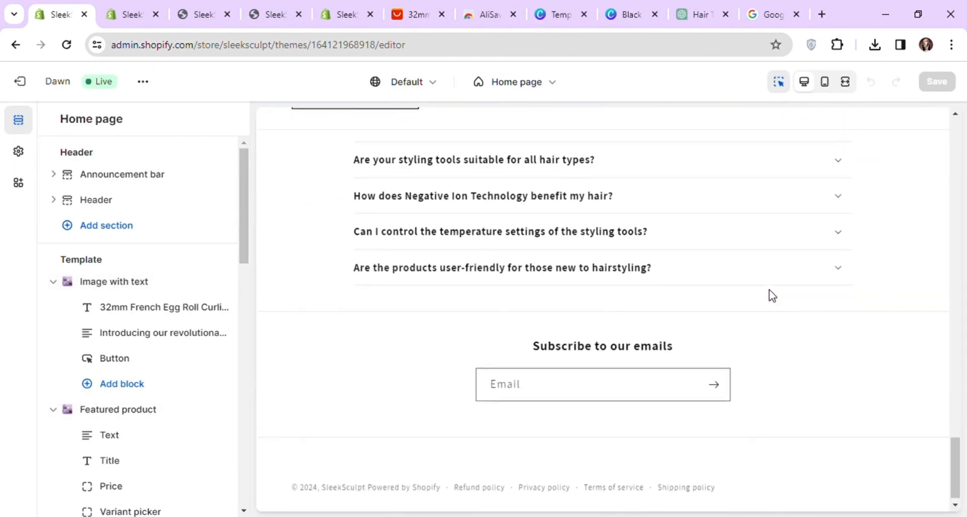
pyautogui.scroll(-1, 126, 330)
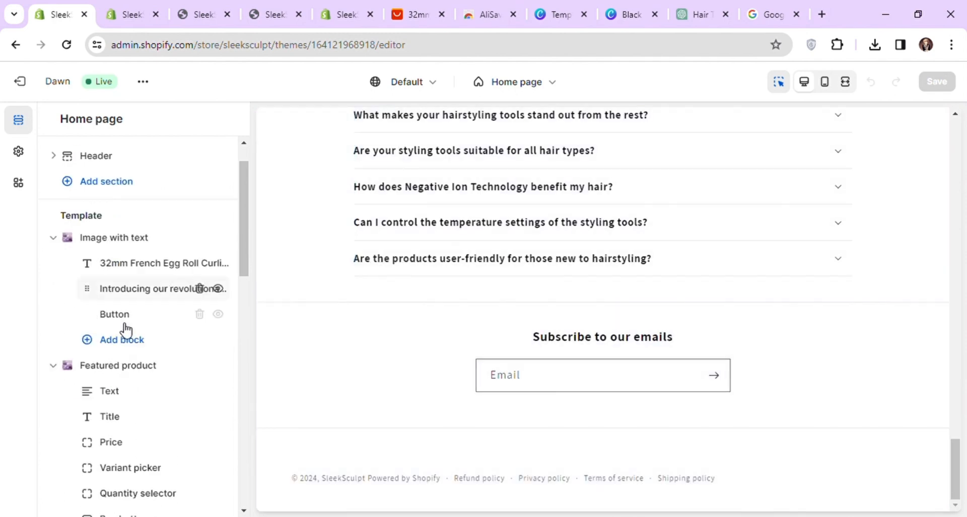
pyautogui.scroll(-10, 126, 330)
pyautogui.click(111, 407)
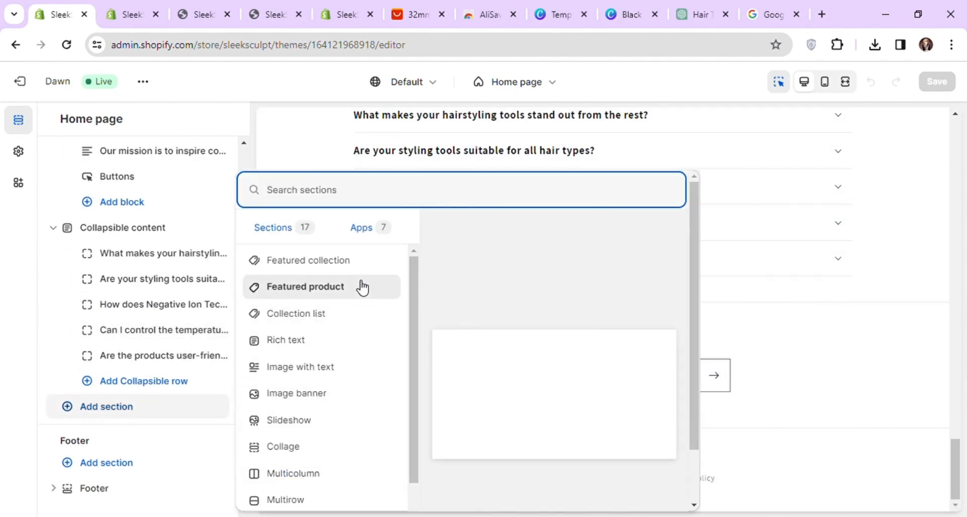
pyautogui.click(365, 230)
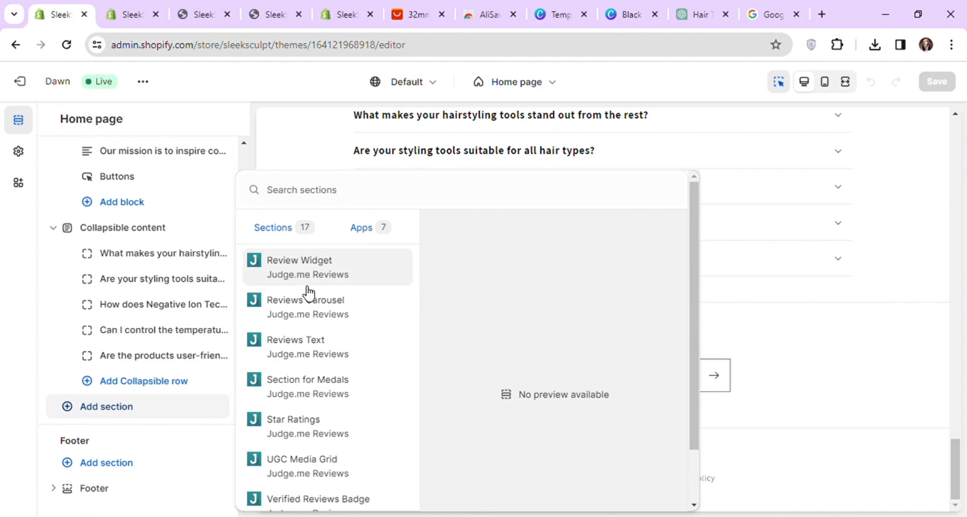
pyautogui.click(328, 308)
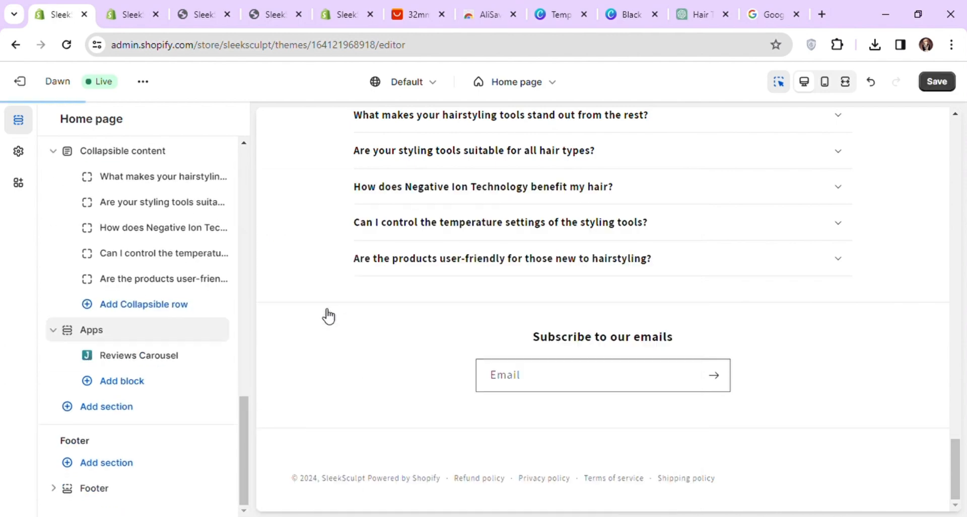
# - Check the Reviews Carousel block's settings without changing them, and save the home page
pyautogui.click(149, 358)
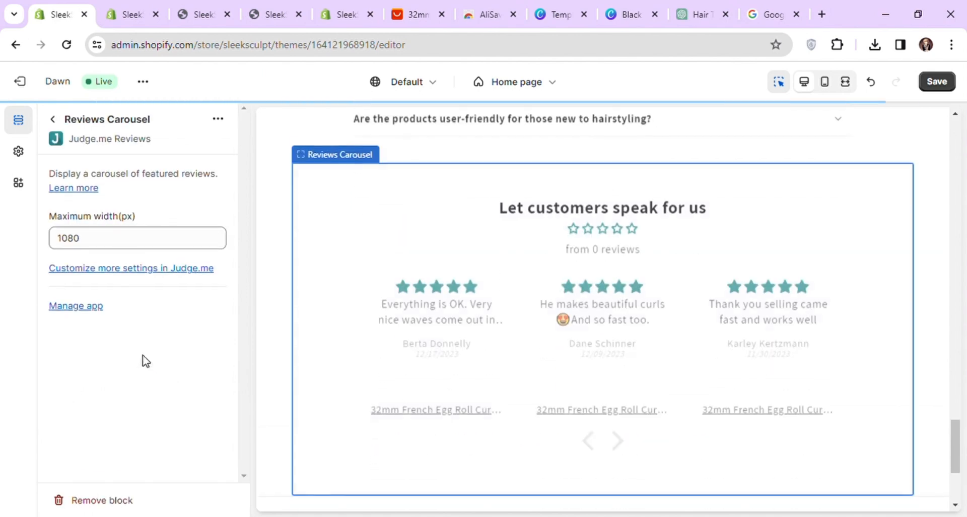
pyautogui.click(53, 120)
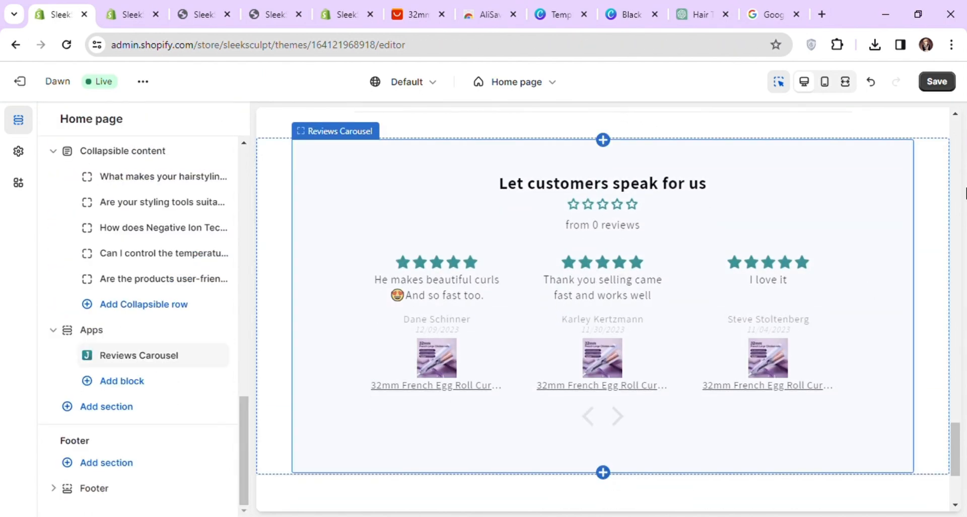
pyautogui.click(948, 84)
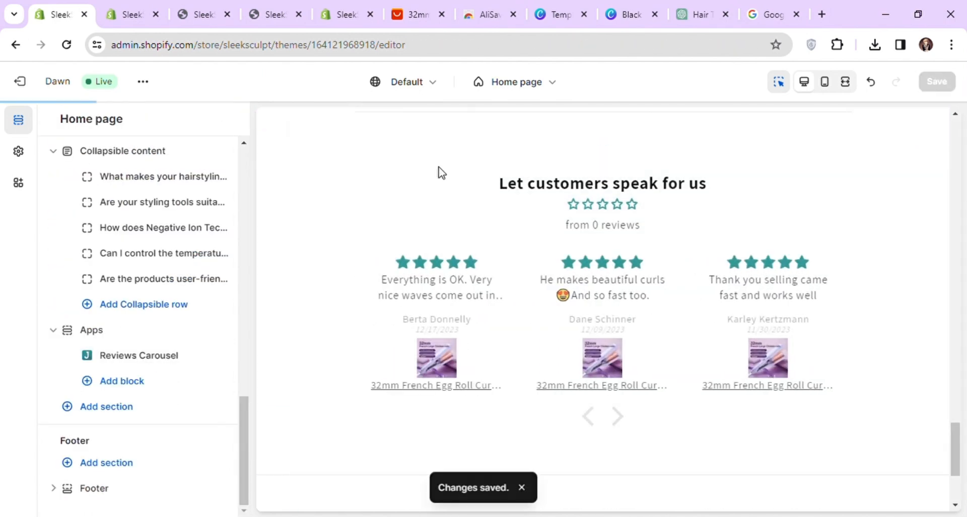
# - View the store's live home page and examine the reviews carousel below the Frequently Asked Questions
pyautogui.click(155, 86)
pyautogui.click(80, 222)
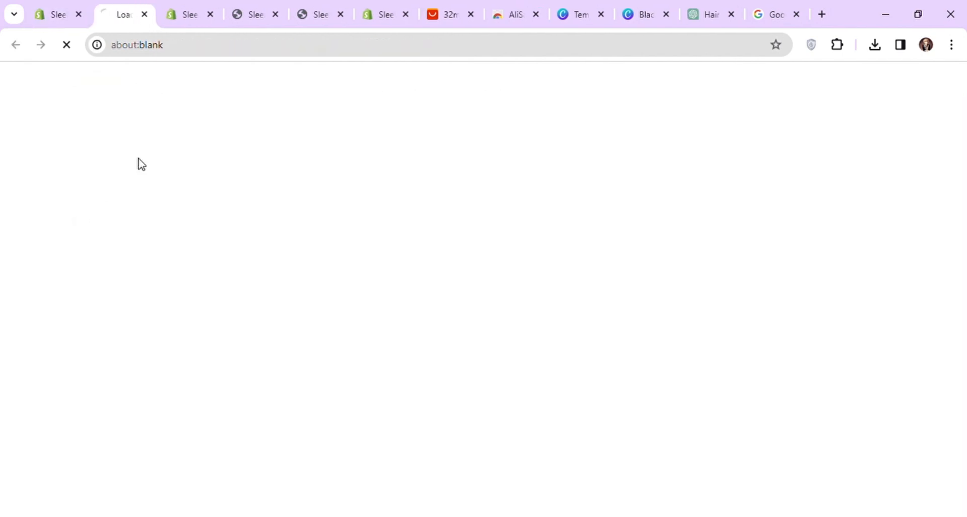
pyautogui.scroll(-20, 94, 186)
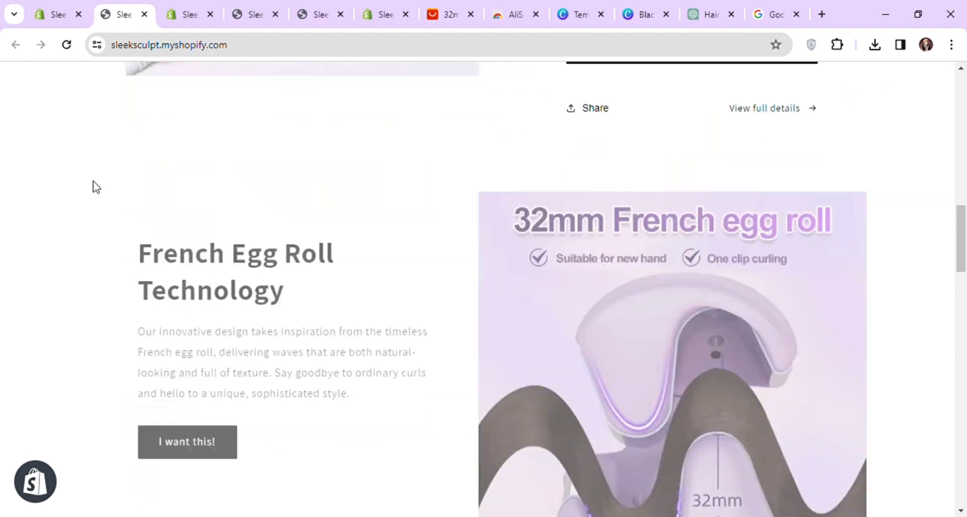
pyautogui.scroll(-20, 94, 182)
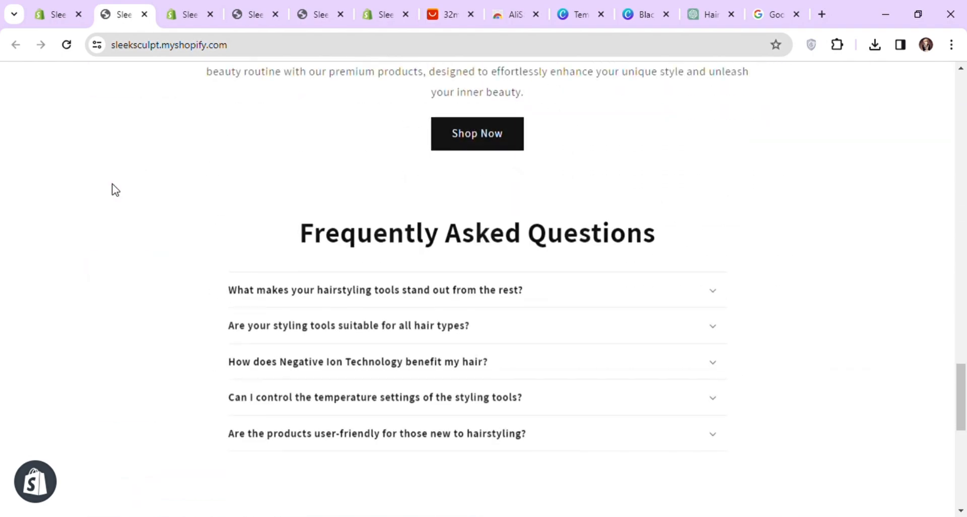
pyautogui.scroll(-3, 116, 189)
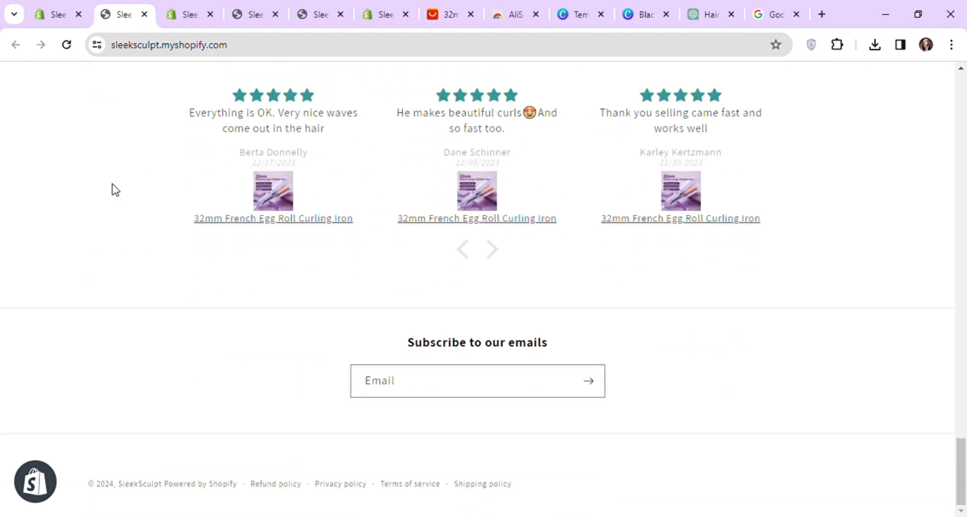
pyautogui.scroll(4, 115, 189)
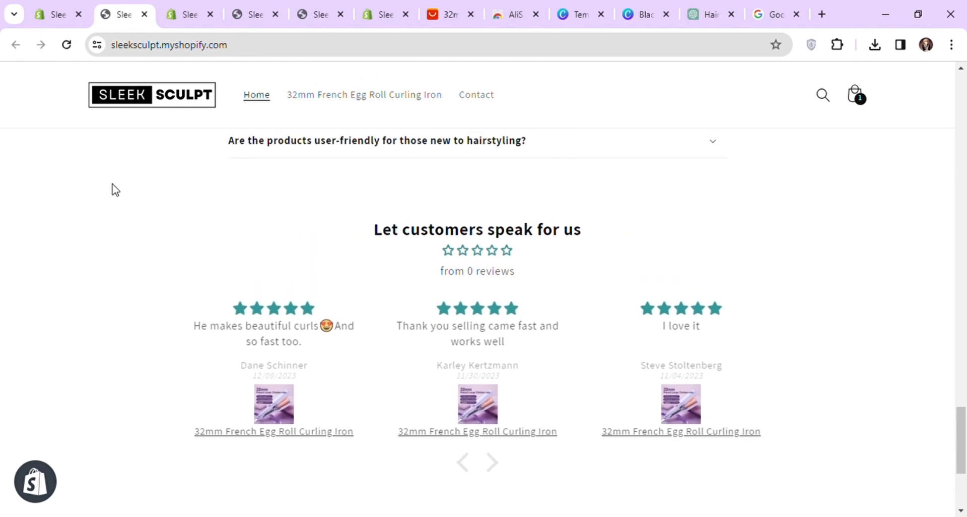
pyautogui.scroll(1, 115, 190)
pyautogui.scroll(-2, 115, 189)
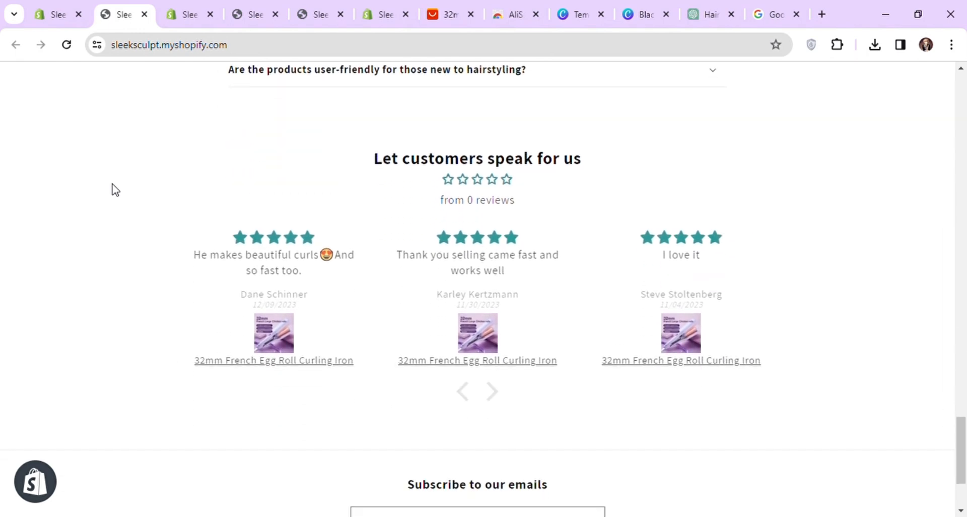
pyautogui.scroll(-2, 115, 189)
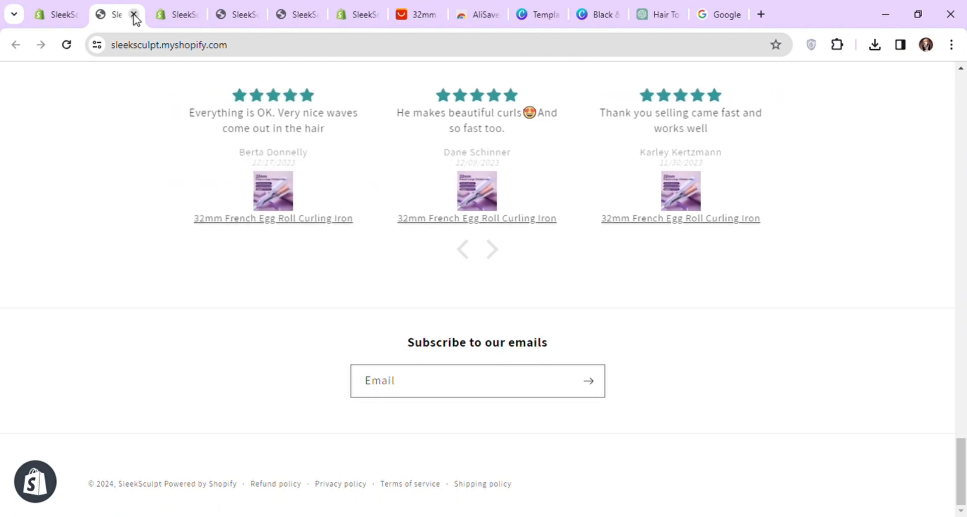
# - Return to the theme editor and switch from the home page to the Default product template
pyautogui.click(68, 1)
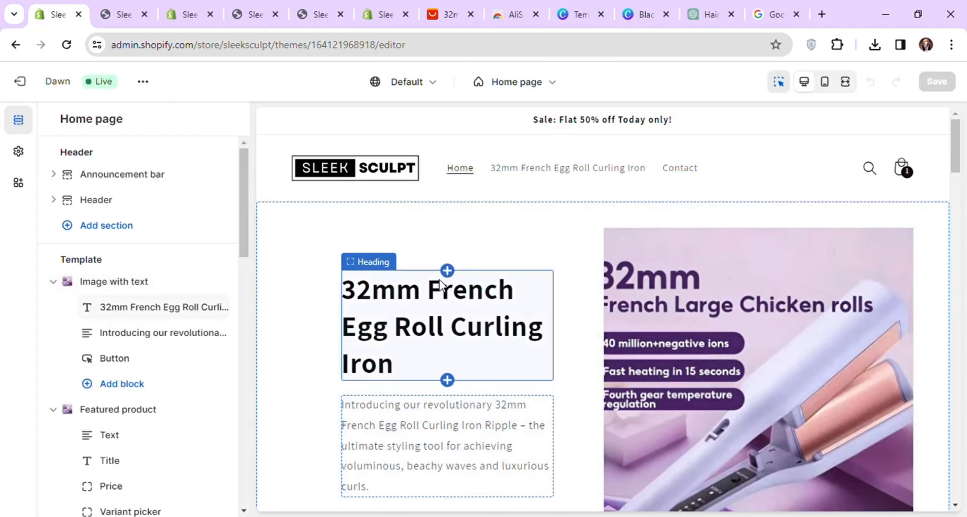
pyautogui.click(522, 83)
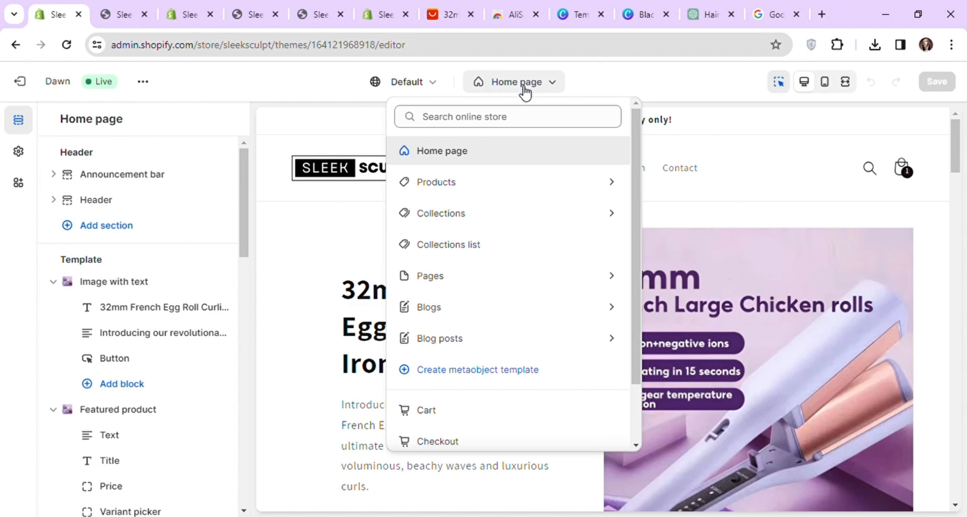
pyautogui.click(462, 182)
pyautogui.click(462, 185)
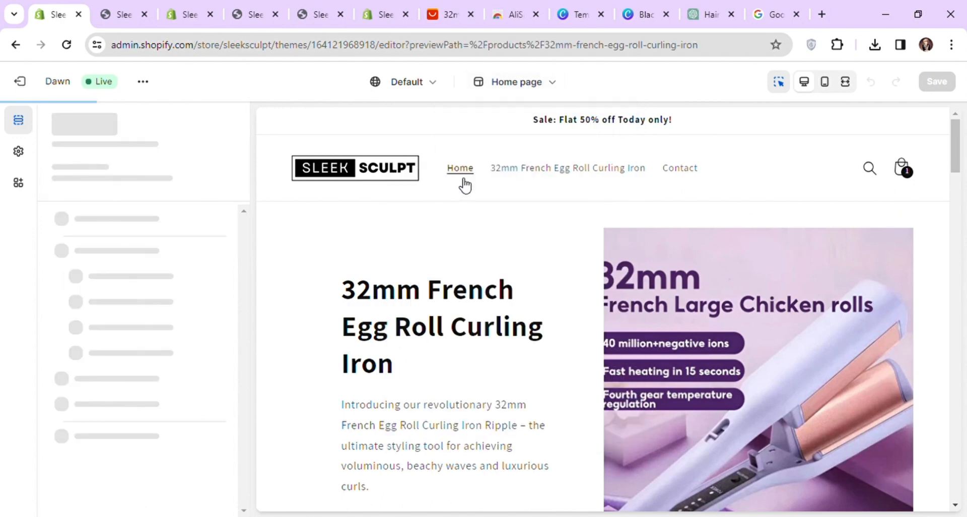
# - Move the Star Ratings block between Title and Price in the product information section, and save the template
pyautogui.scroll(-4, 197, 328)
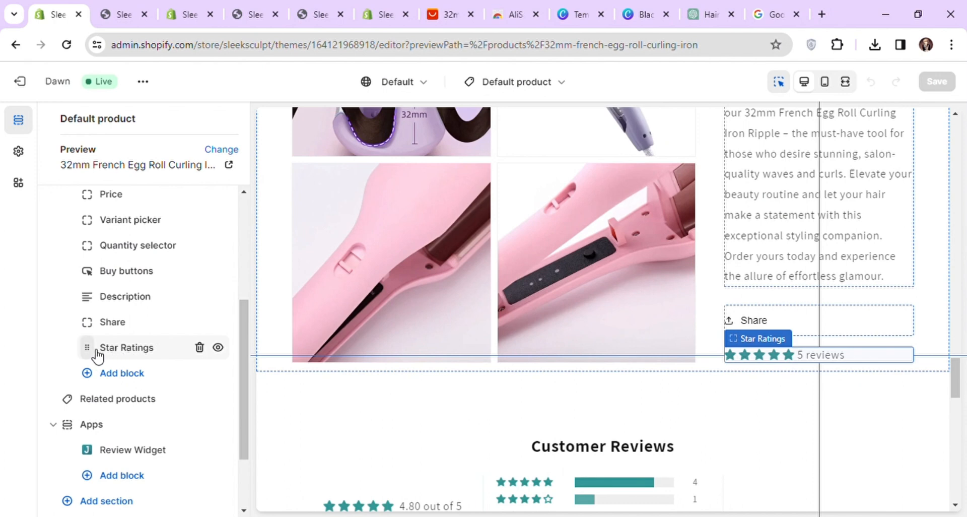
pyautogui.moveTo(96, 355); pyautogui.dragTo(52, 386)
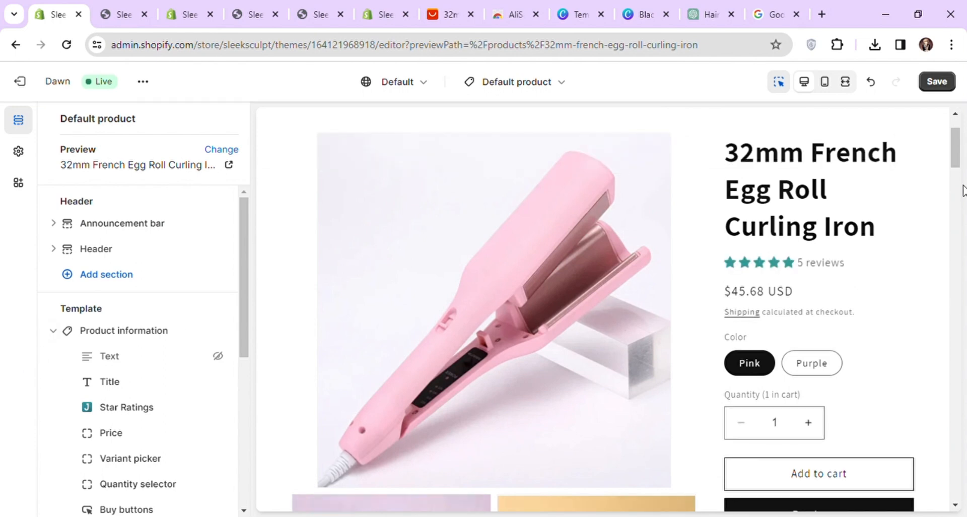
pyautogui.click(941, 84)
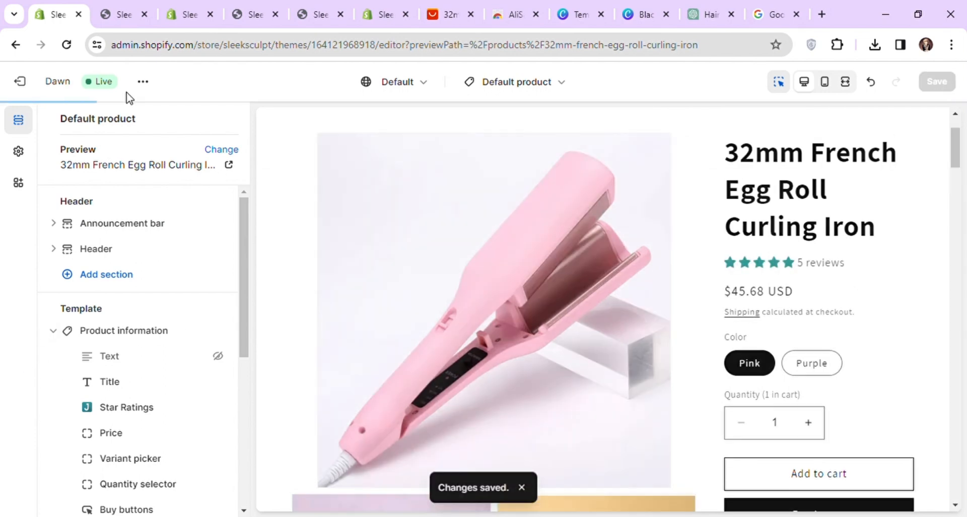
# - Open the live store view of the 32mm French Egg Roll Curling Iron product page from the theme editor
pyautogui.click(144, 83)
pyautogui.click(77, 219)
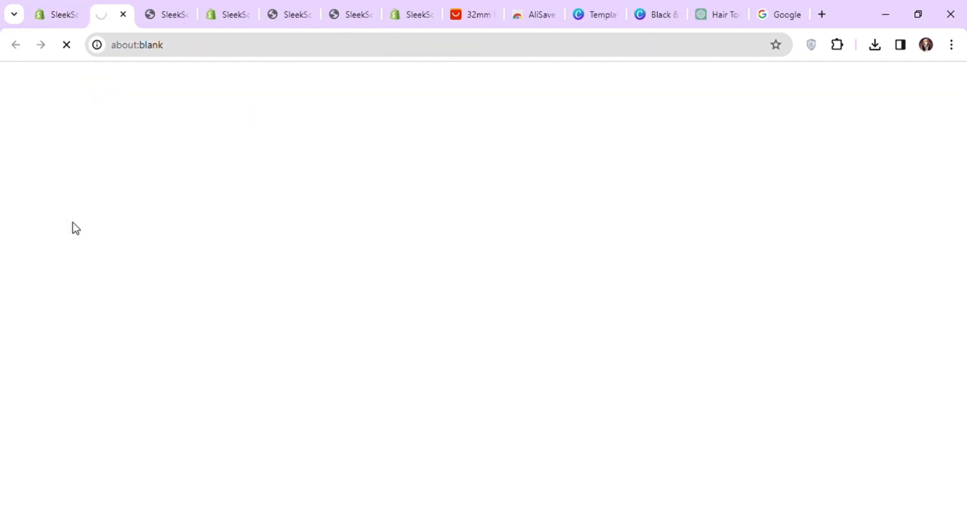
pyautogui.click(201, 384)
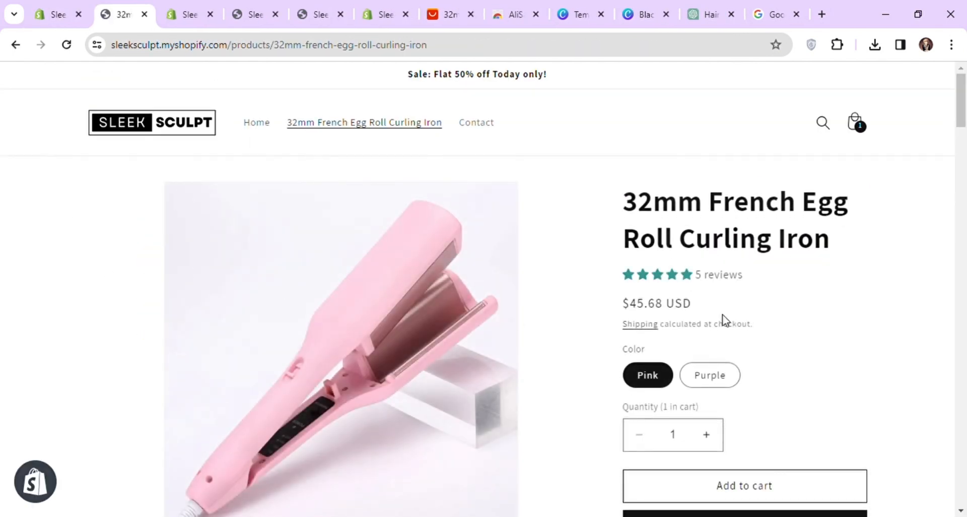
# - Follow the star rating under the product title to the Customer Reviews section, examine the imported reviews, and return toward the product details
pyautogui.click(674, 276)
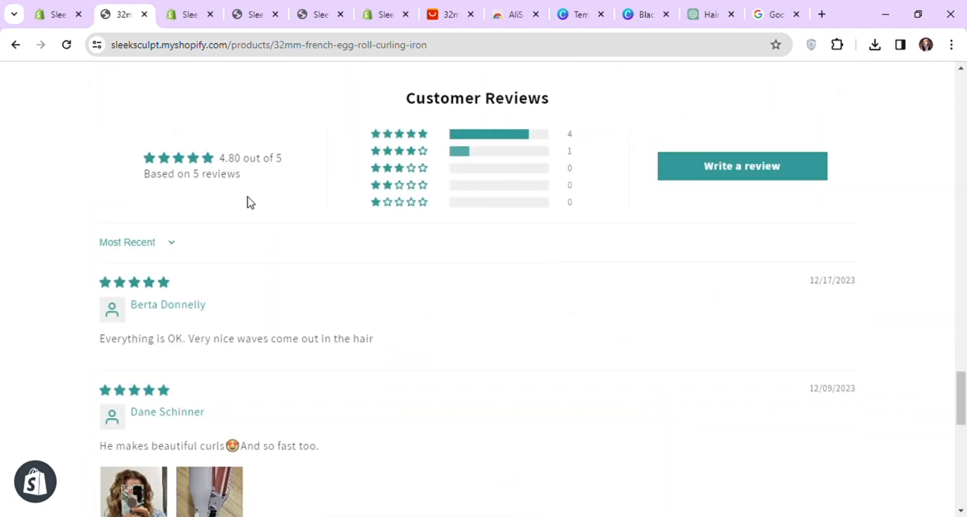
pyautogui.scroll(-5, 533, 261)
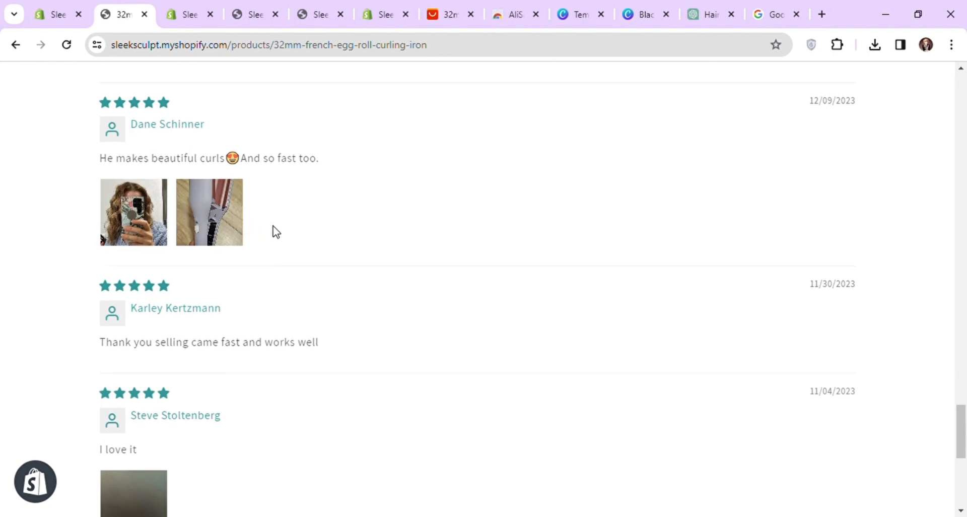
pyautogui.scroll(-8, 275, 232)
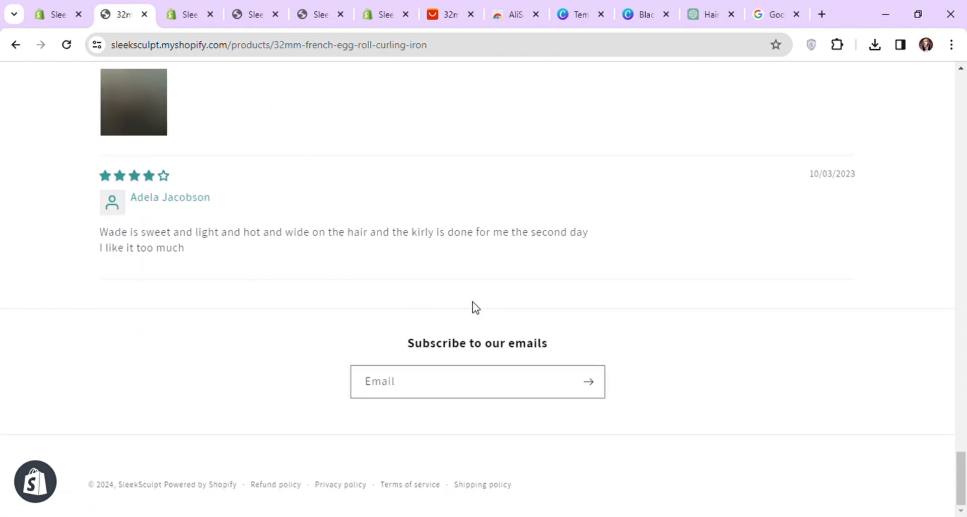
pyautogui.scroll(20, 476, 307)
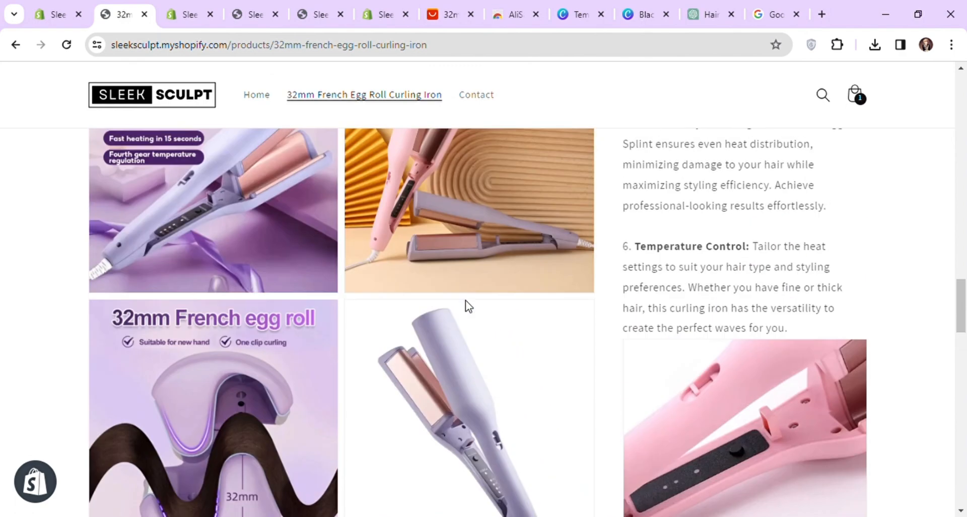
pyautogui.scroll(10, 468, 307)
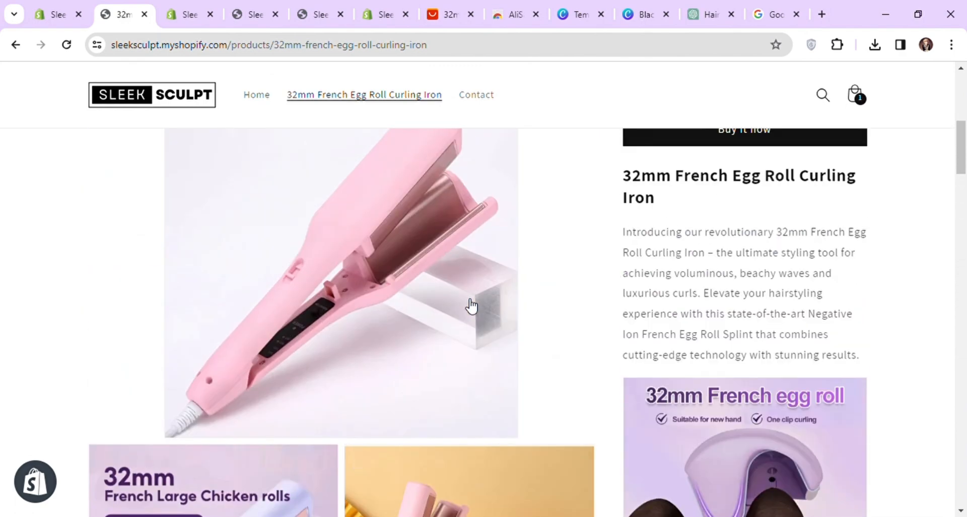